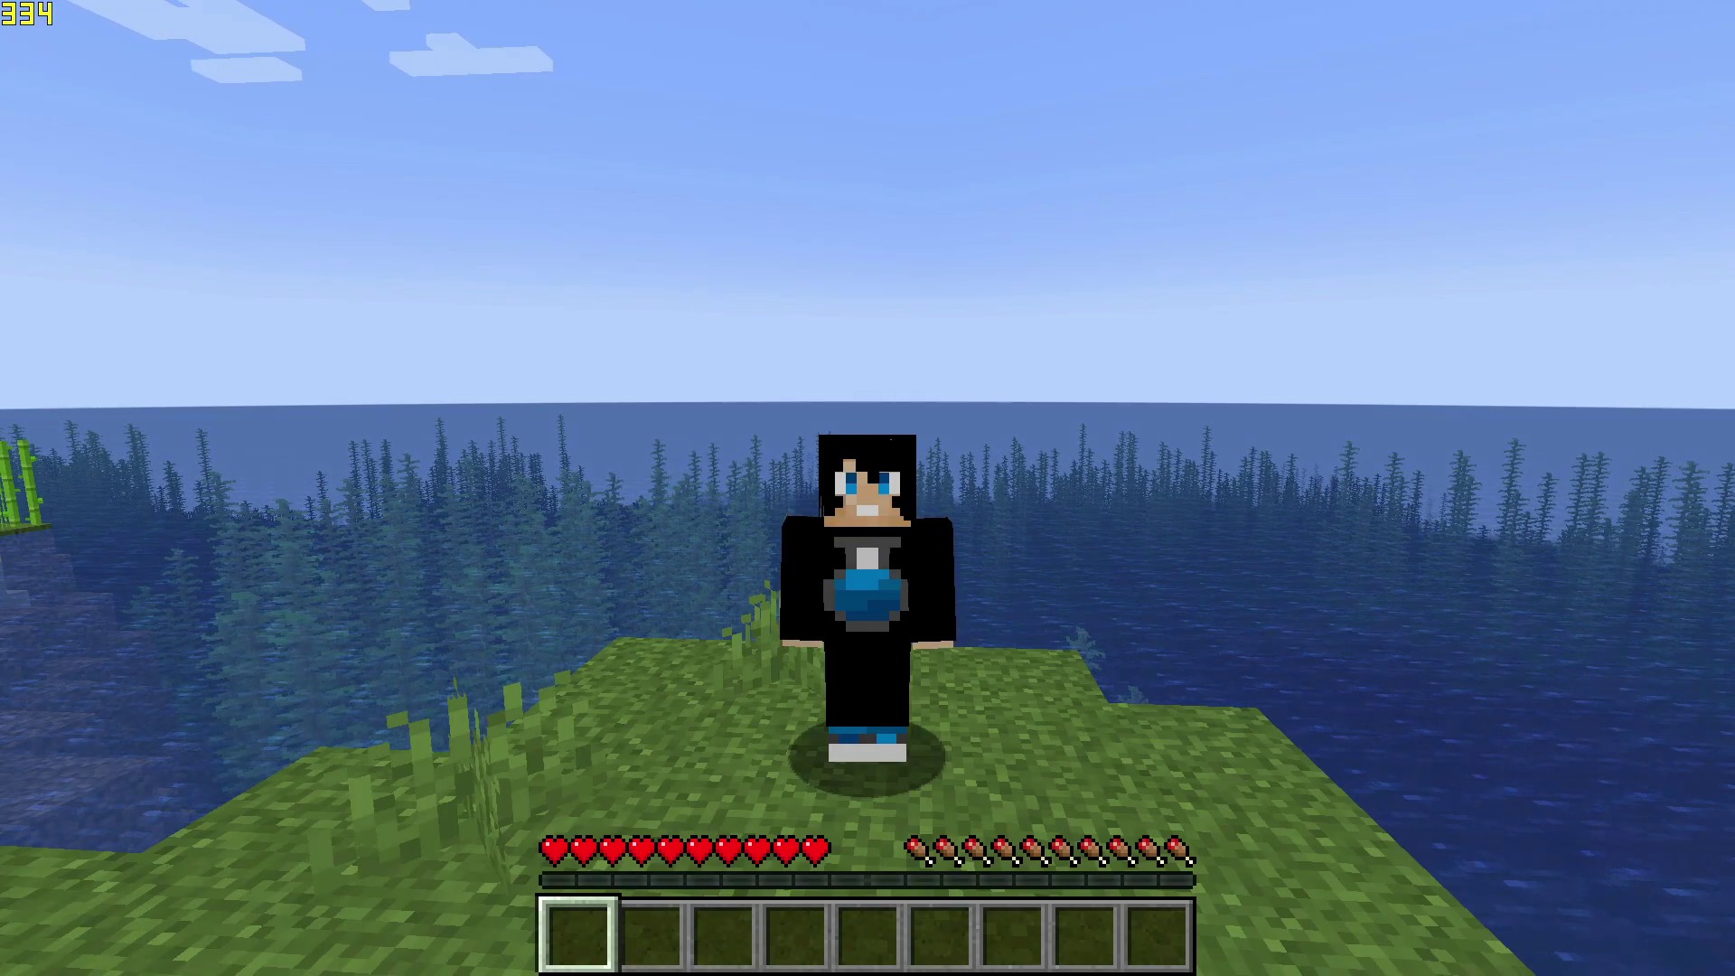
# - Show the F3 debug overlay to read the FPS and hardware details, then hide it again
pyautogui.click(869, 488)
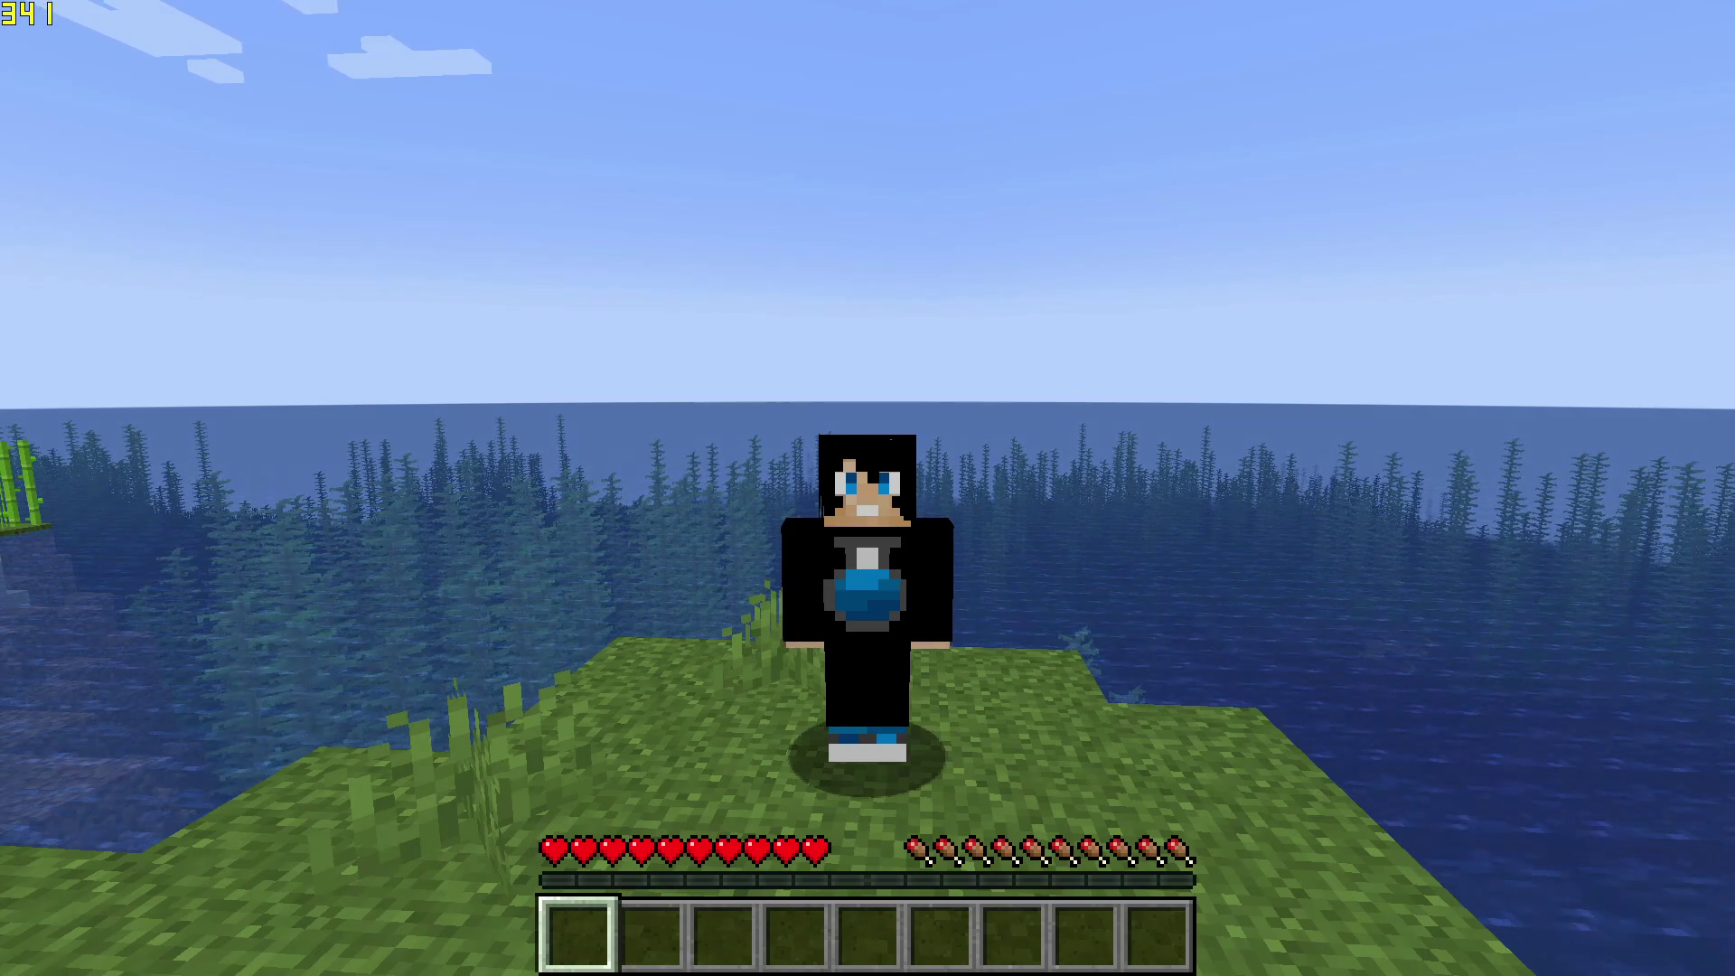
pyautogui.press('F3')
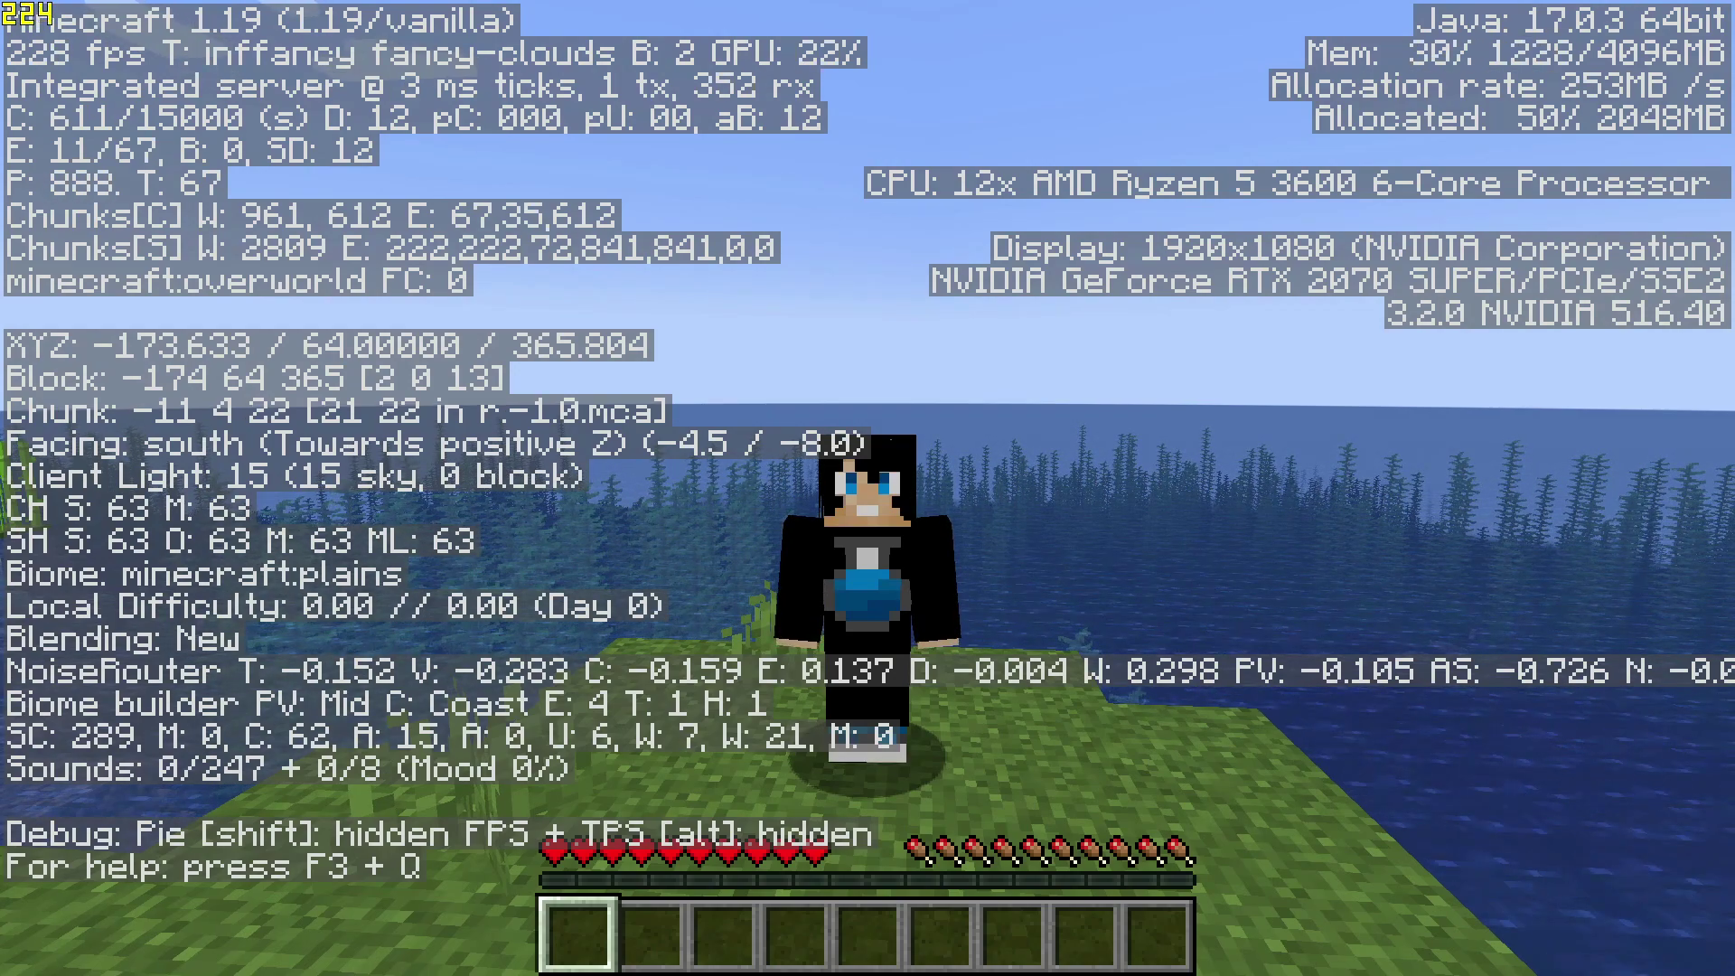
pyautogui.press('F3')
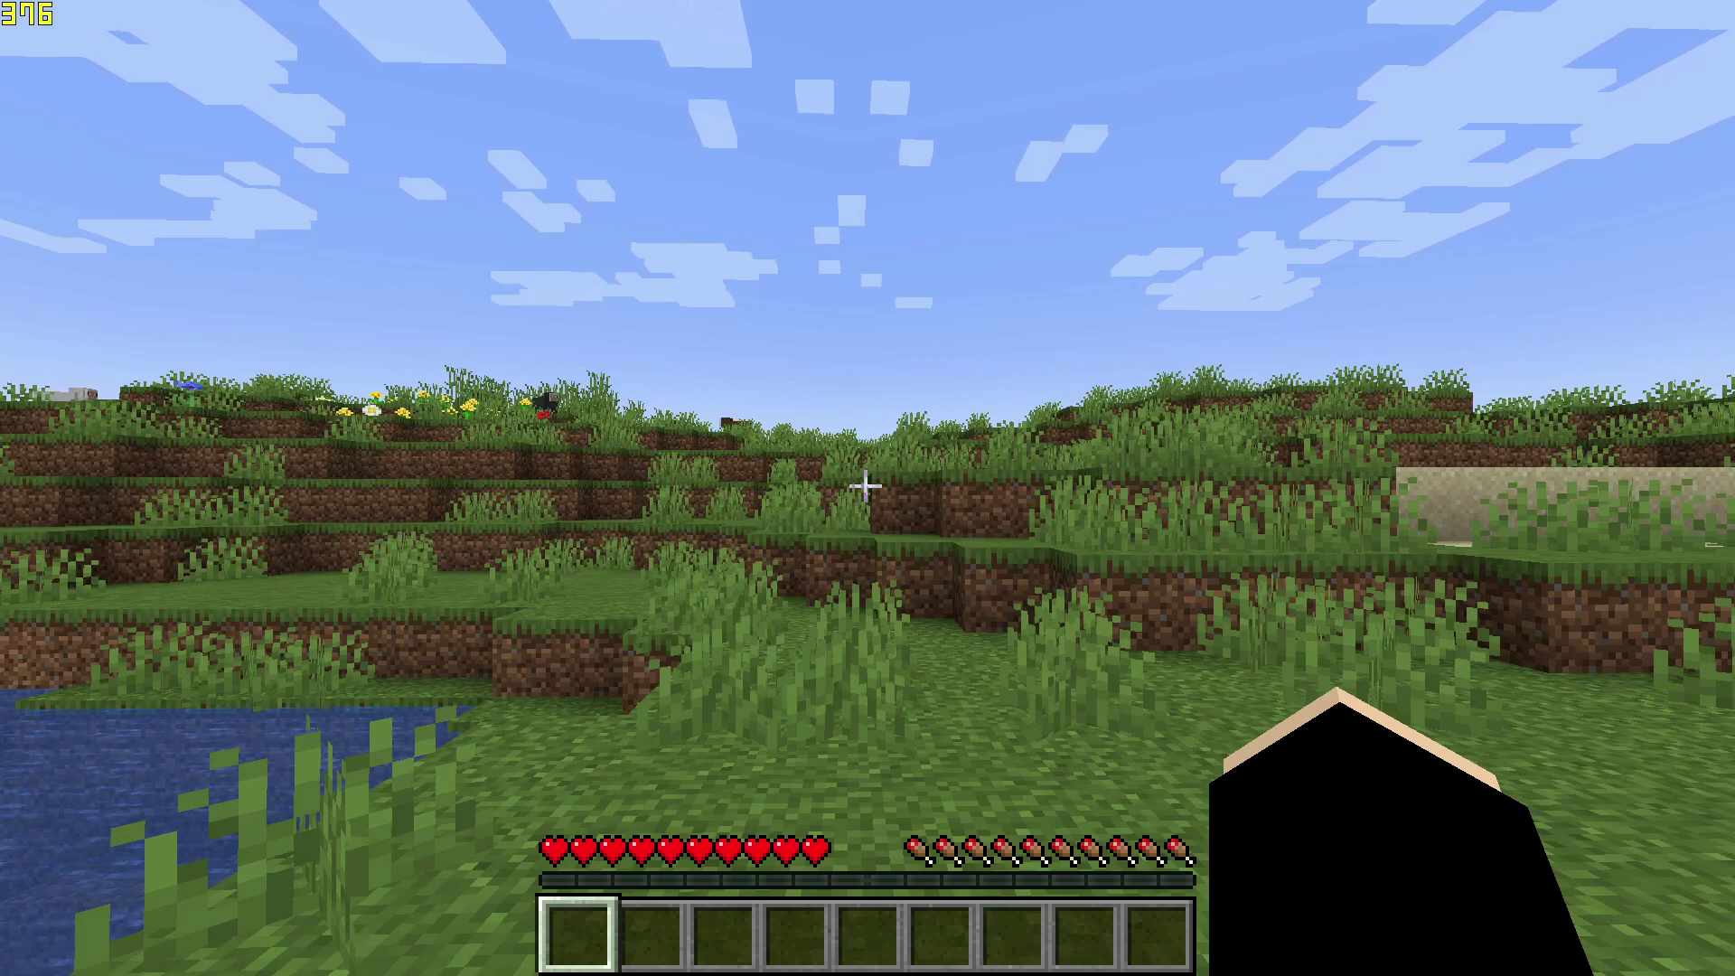
pyautogui.press('Escape')
pyautogui.click(779, 563)
pyautogui.click(789, 434)
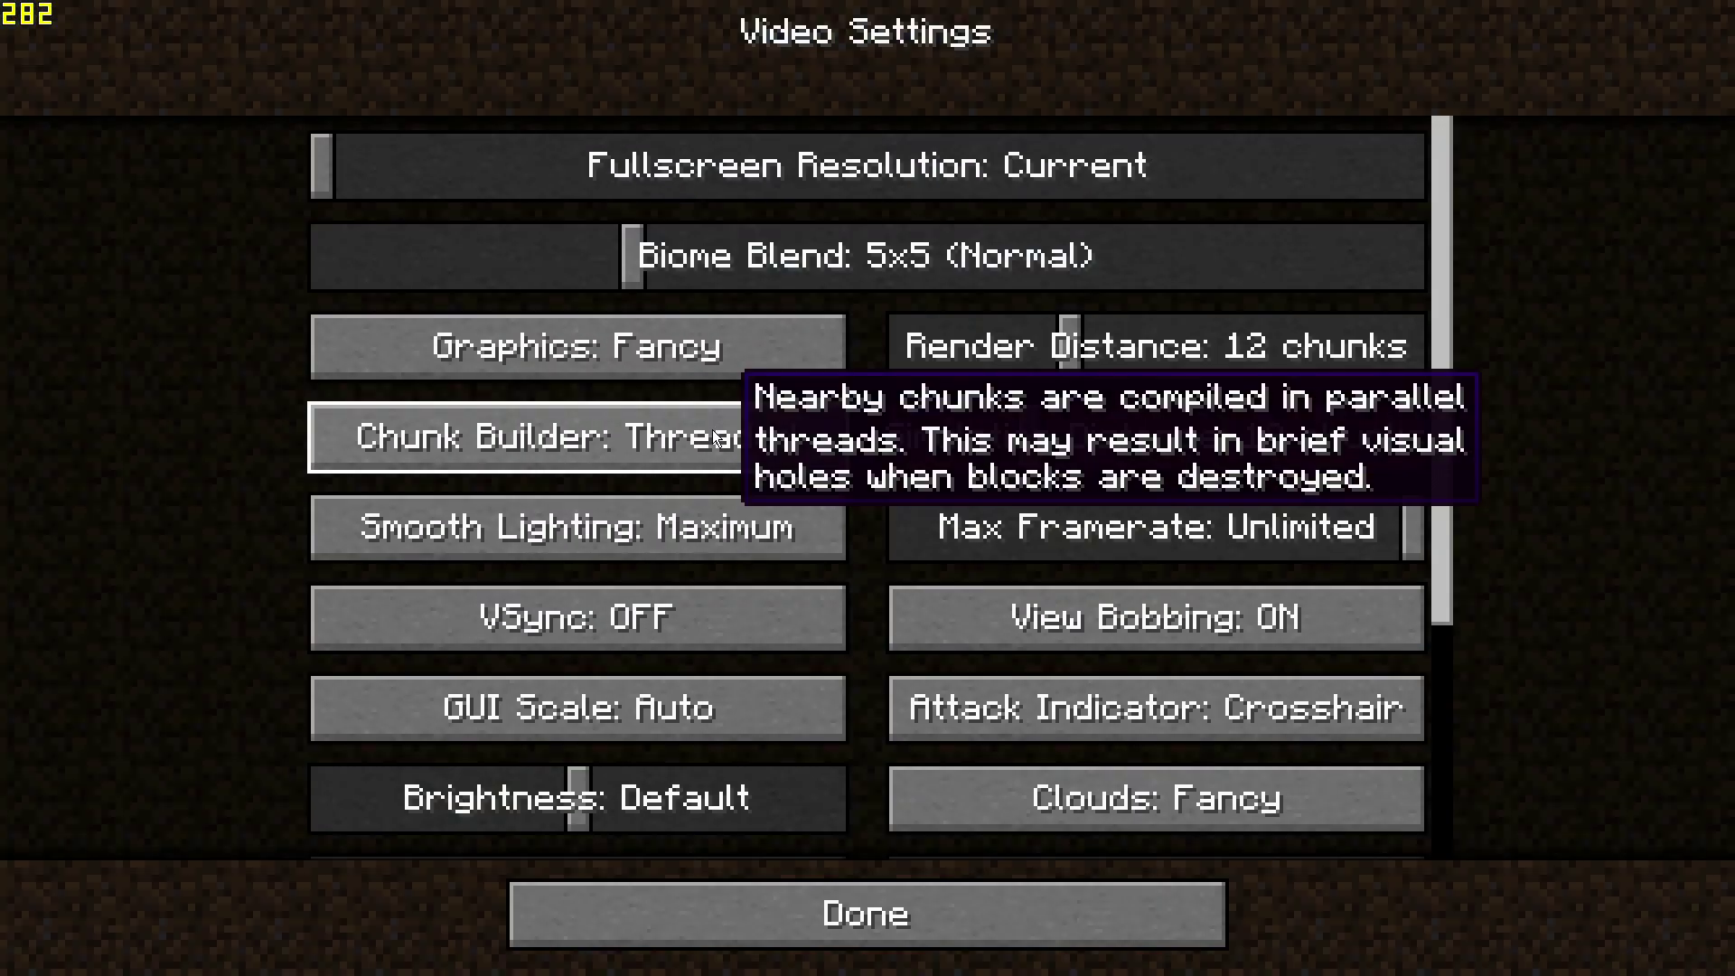
pyautogui.moveTo(1440, 310); pyautogui.dragTo(1481, 268)
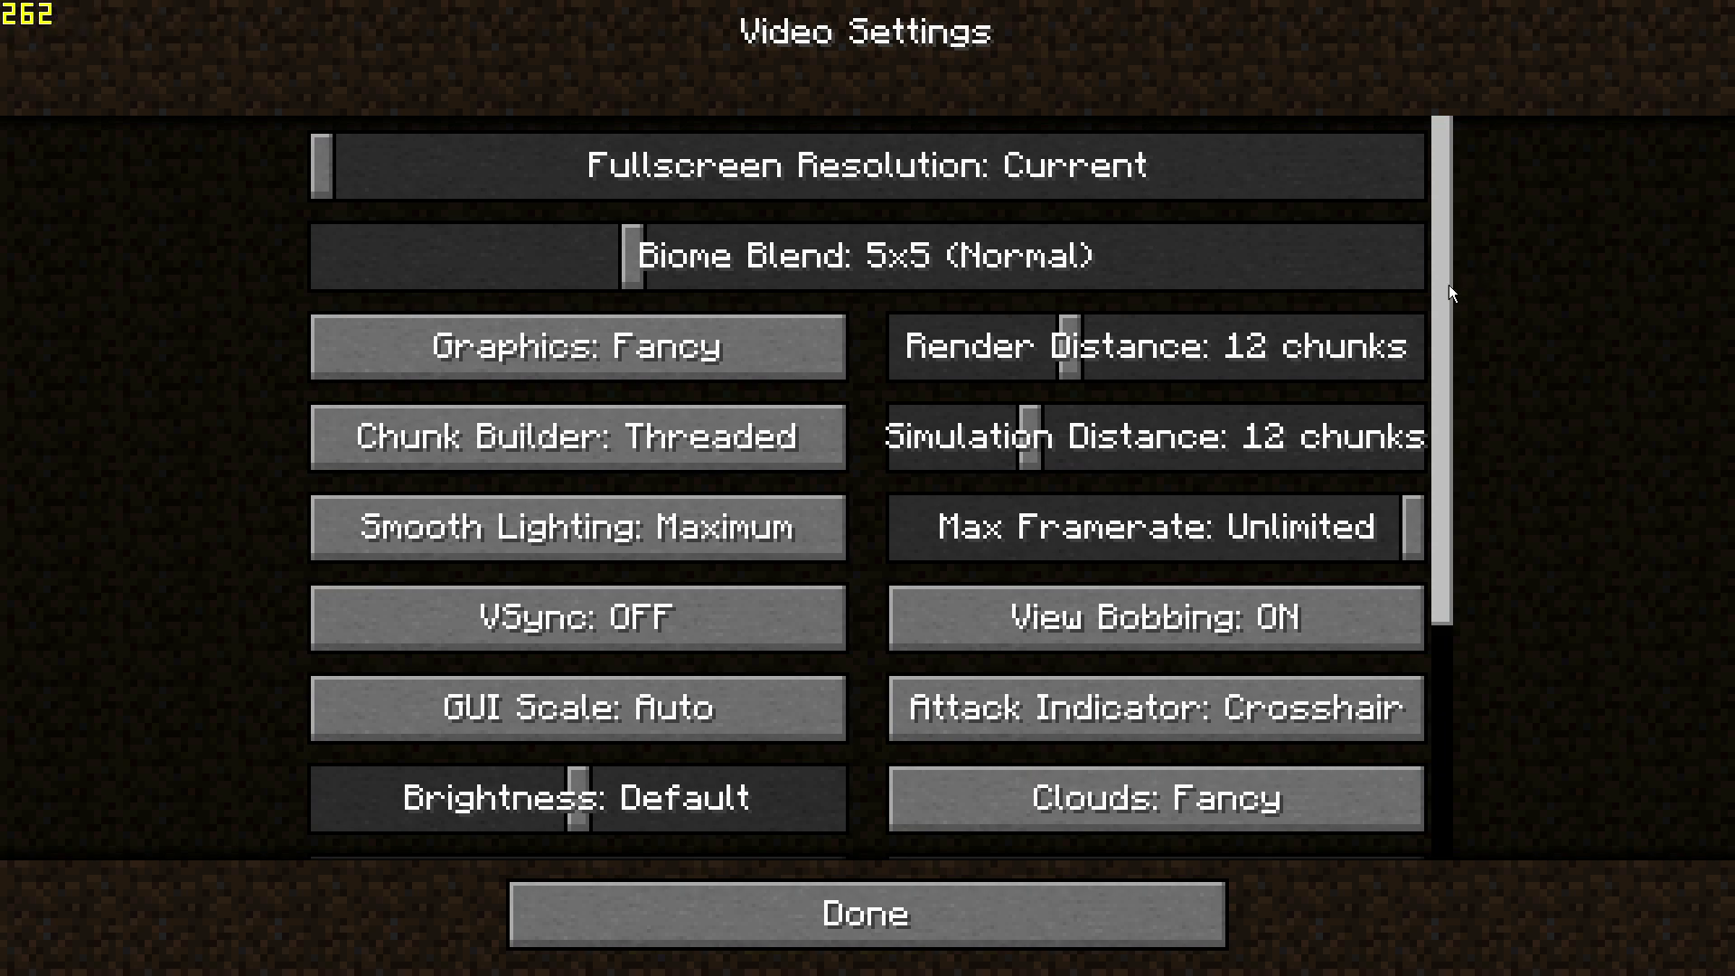
pyautogui.click(1196, 901)
pyautogui.press('Escape')
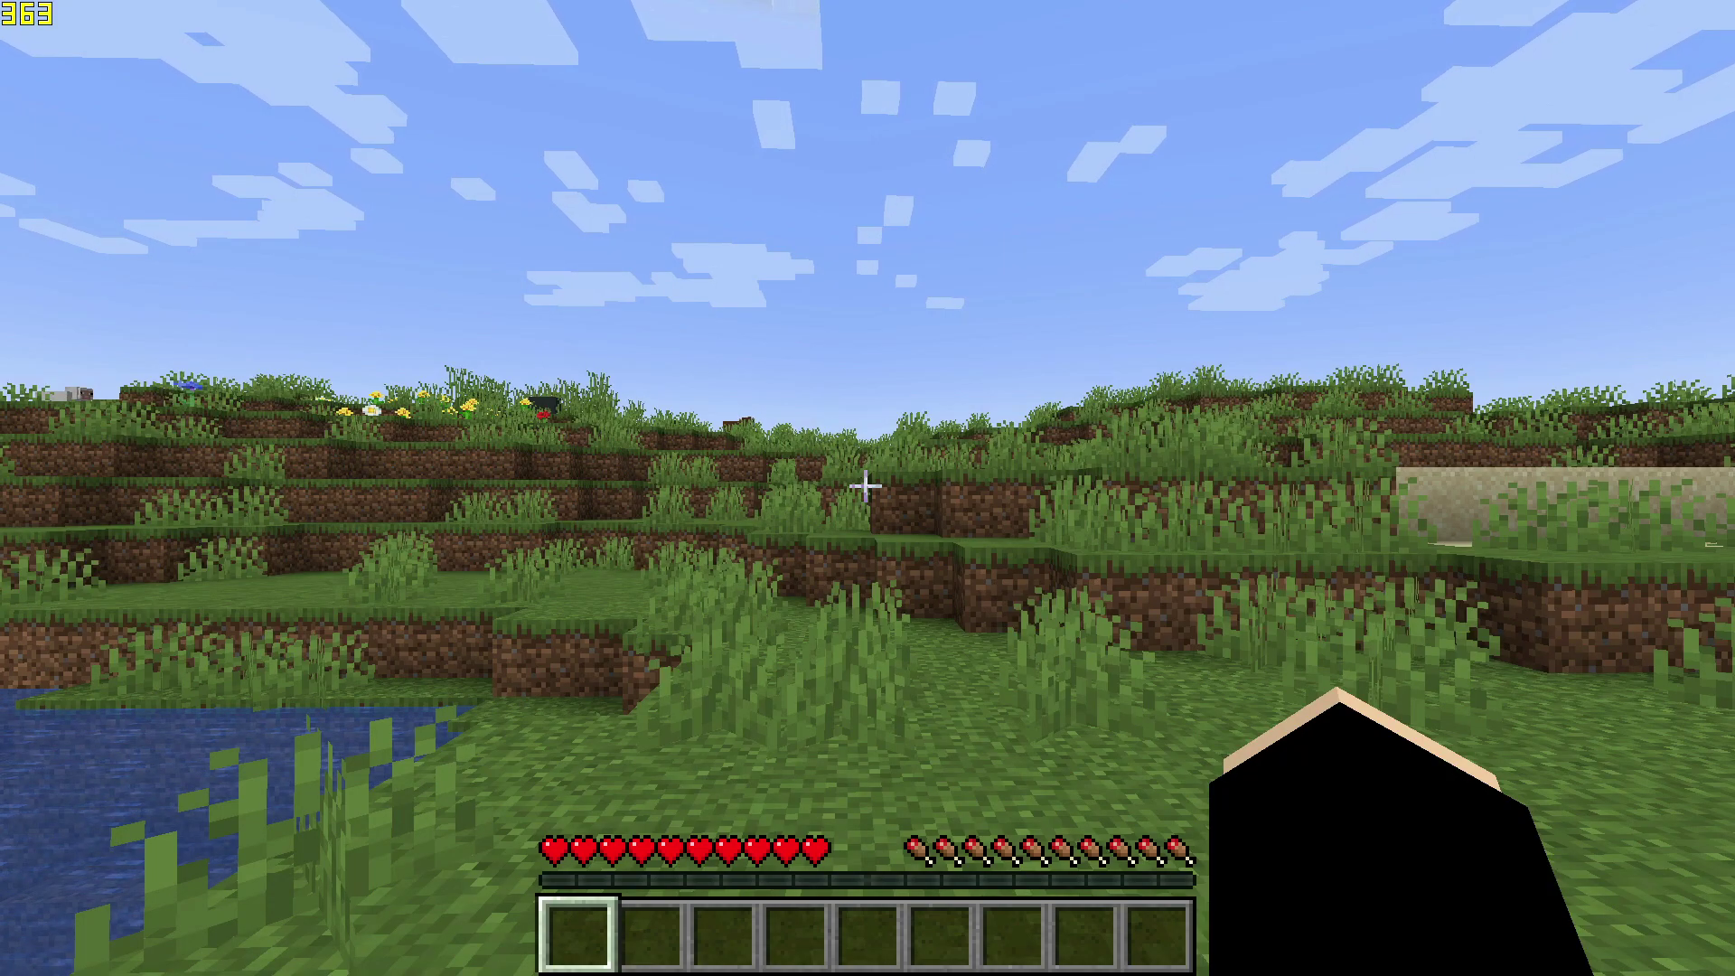
# - Widen the field of view to Quake Pro and return to the game to see it
pyautogui.press('Escape')
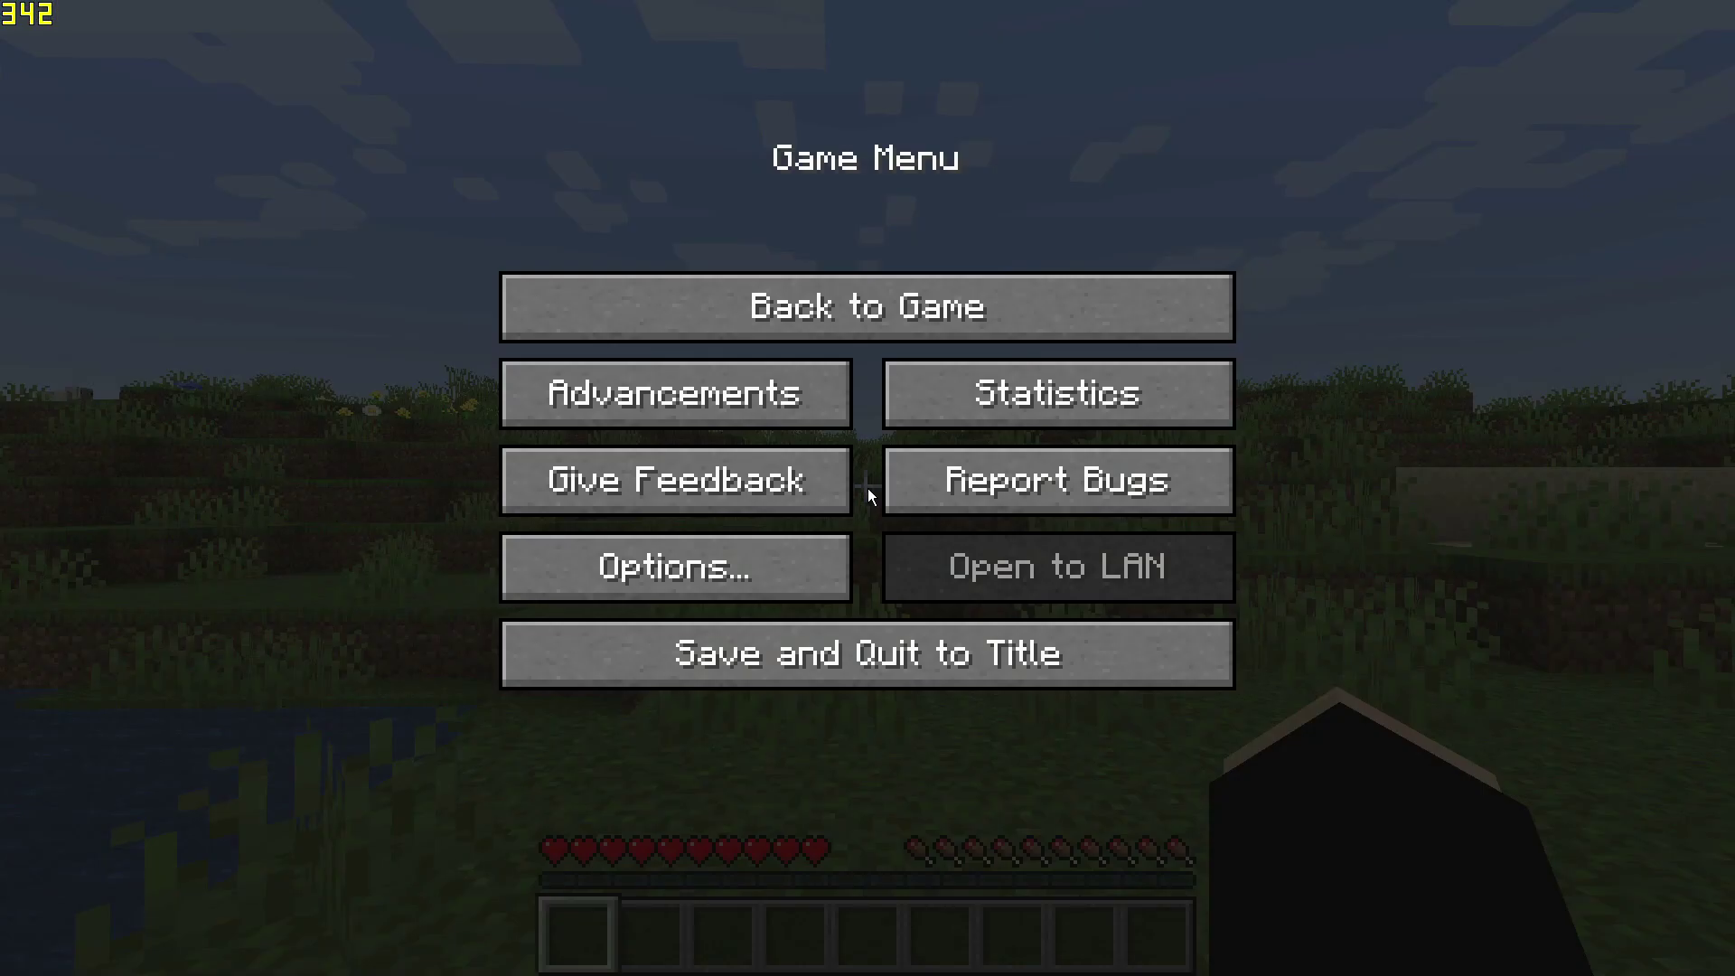
pyautogui.click(687, 569)
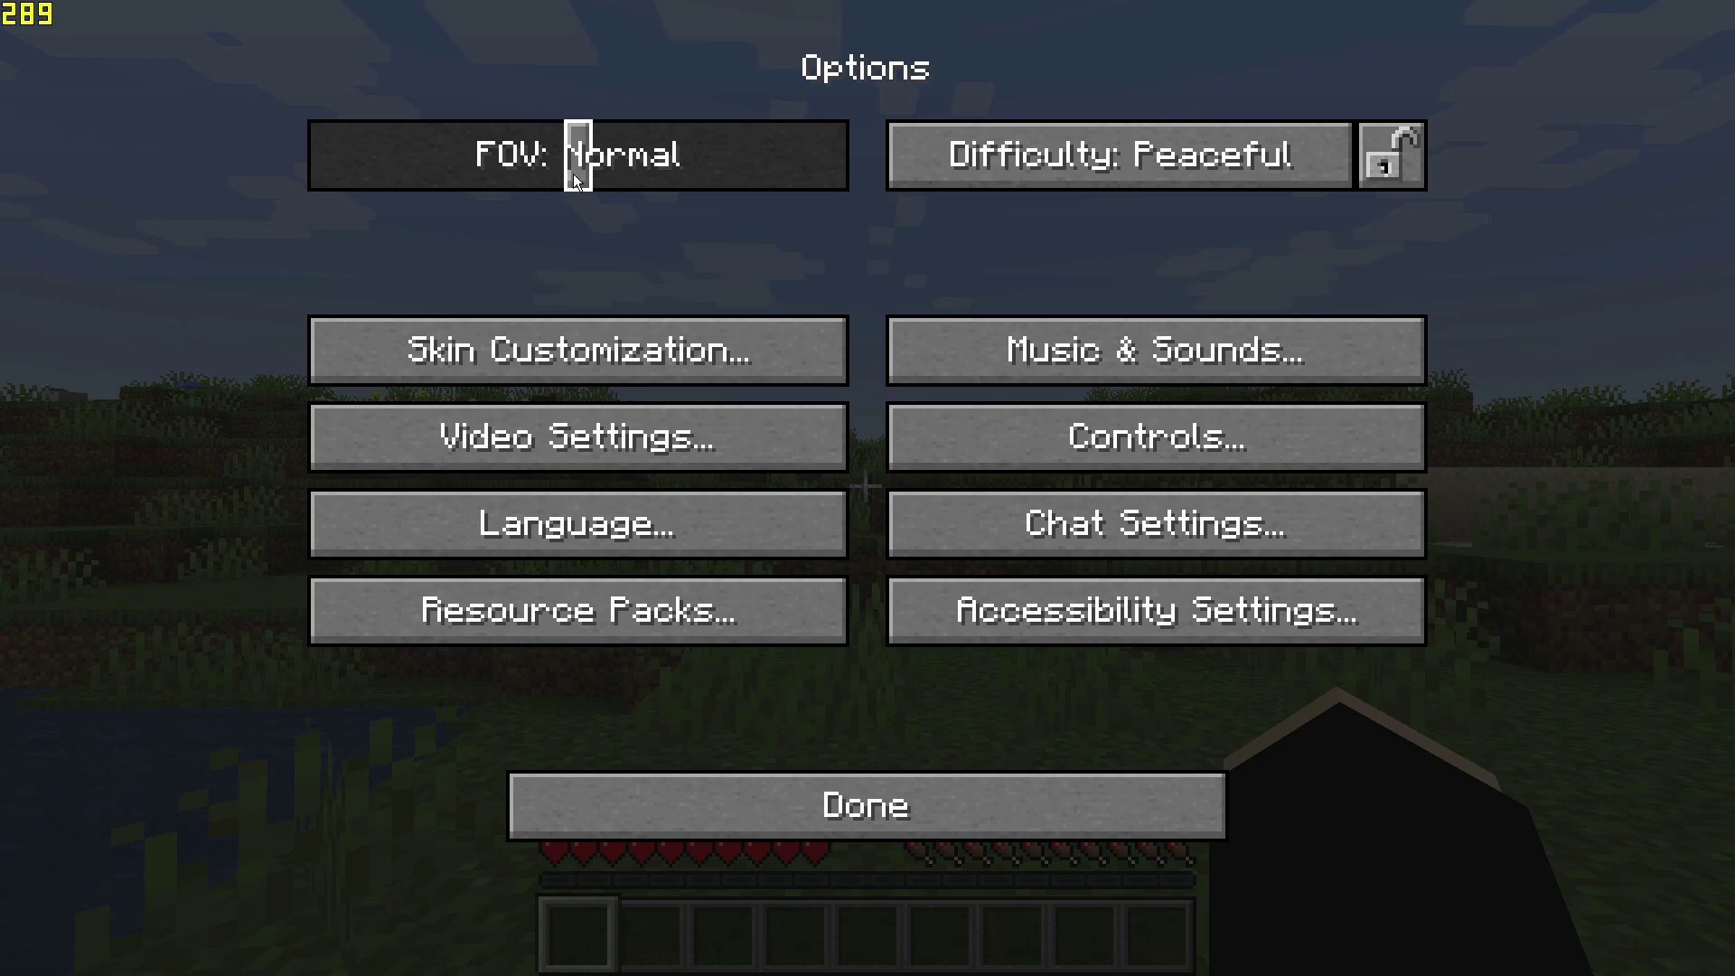
pyautogui.moveTo(576, 175); pyautogui.dragTo(843, 169)
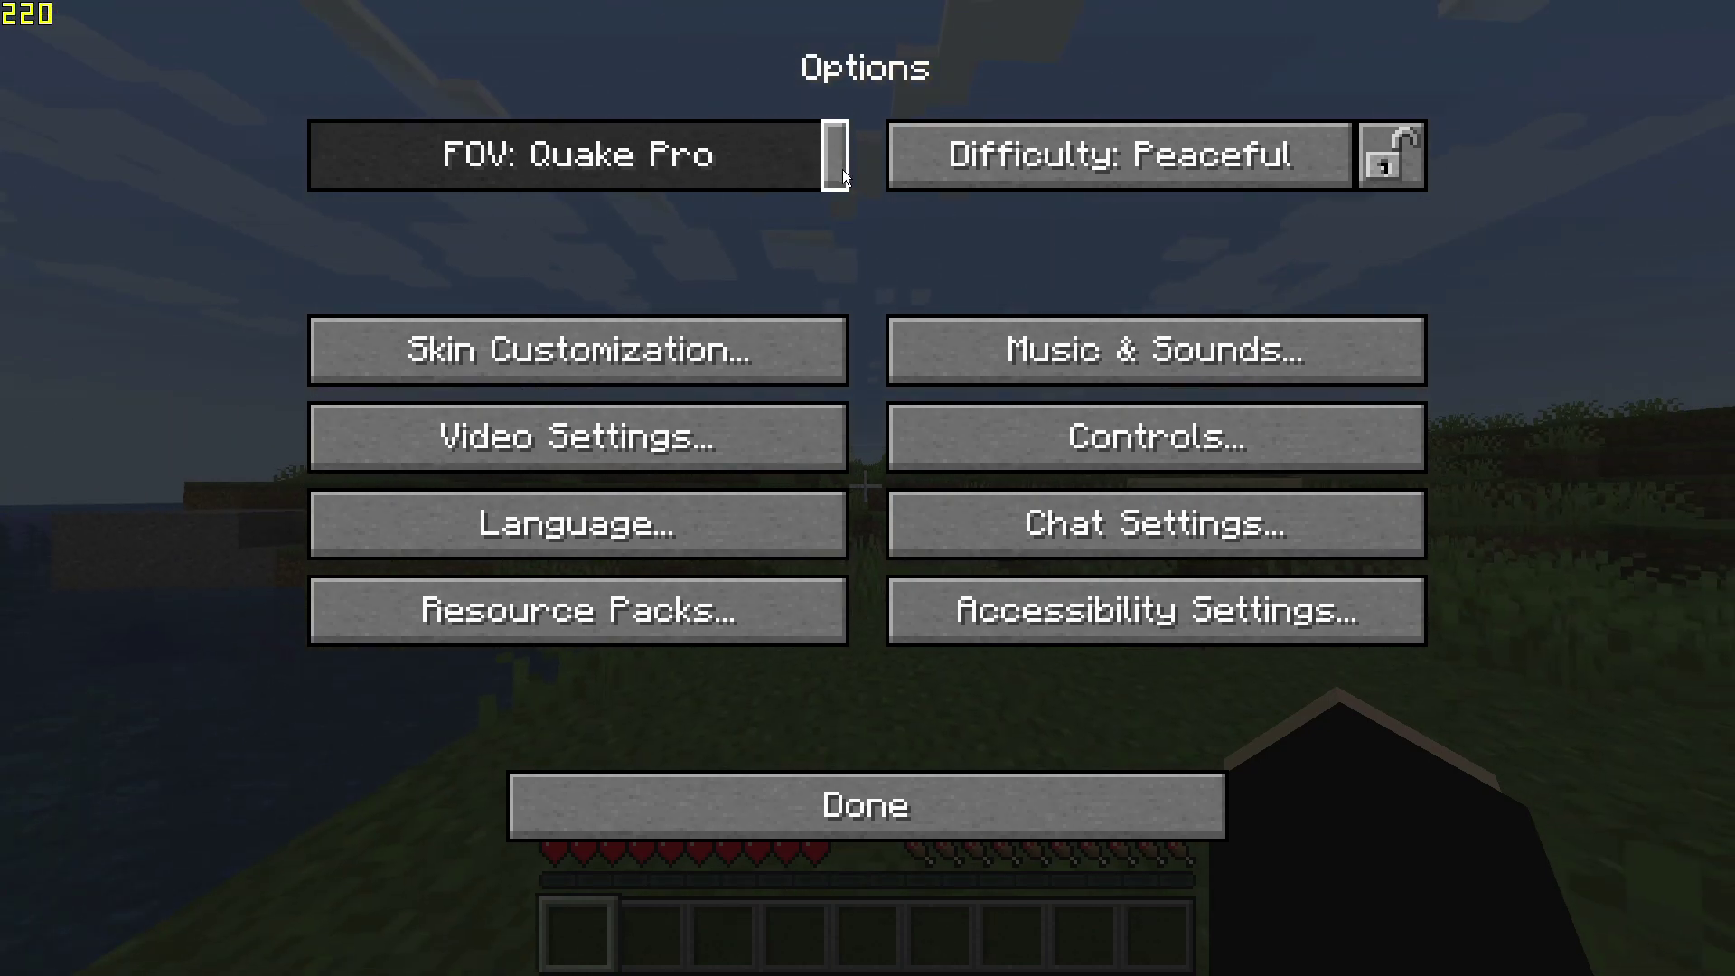
pyautogui.click(827, 817)
pyautogui.press('Escape')
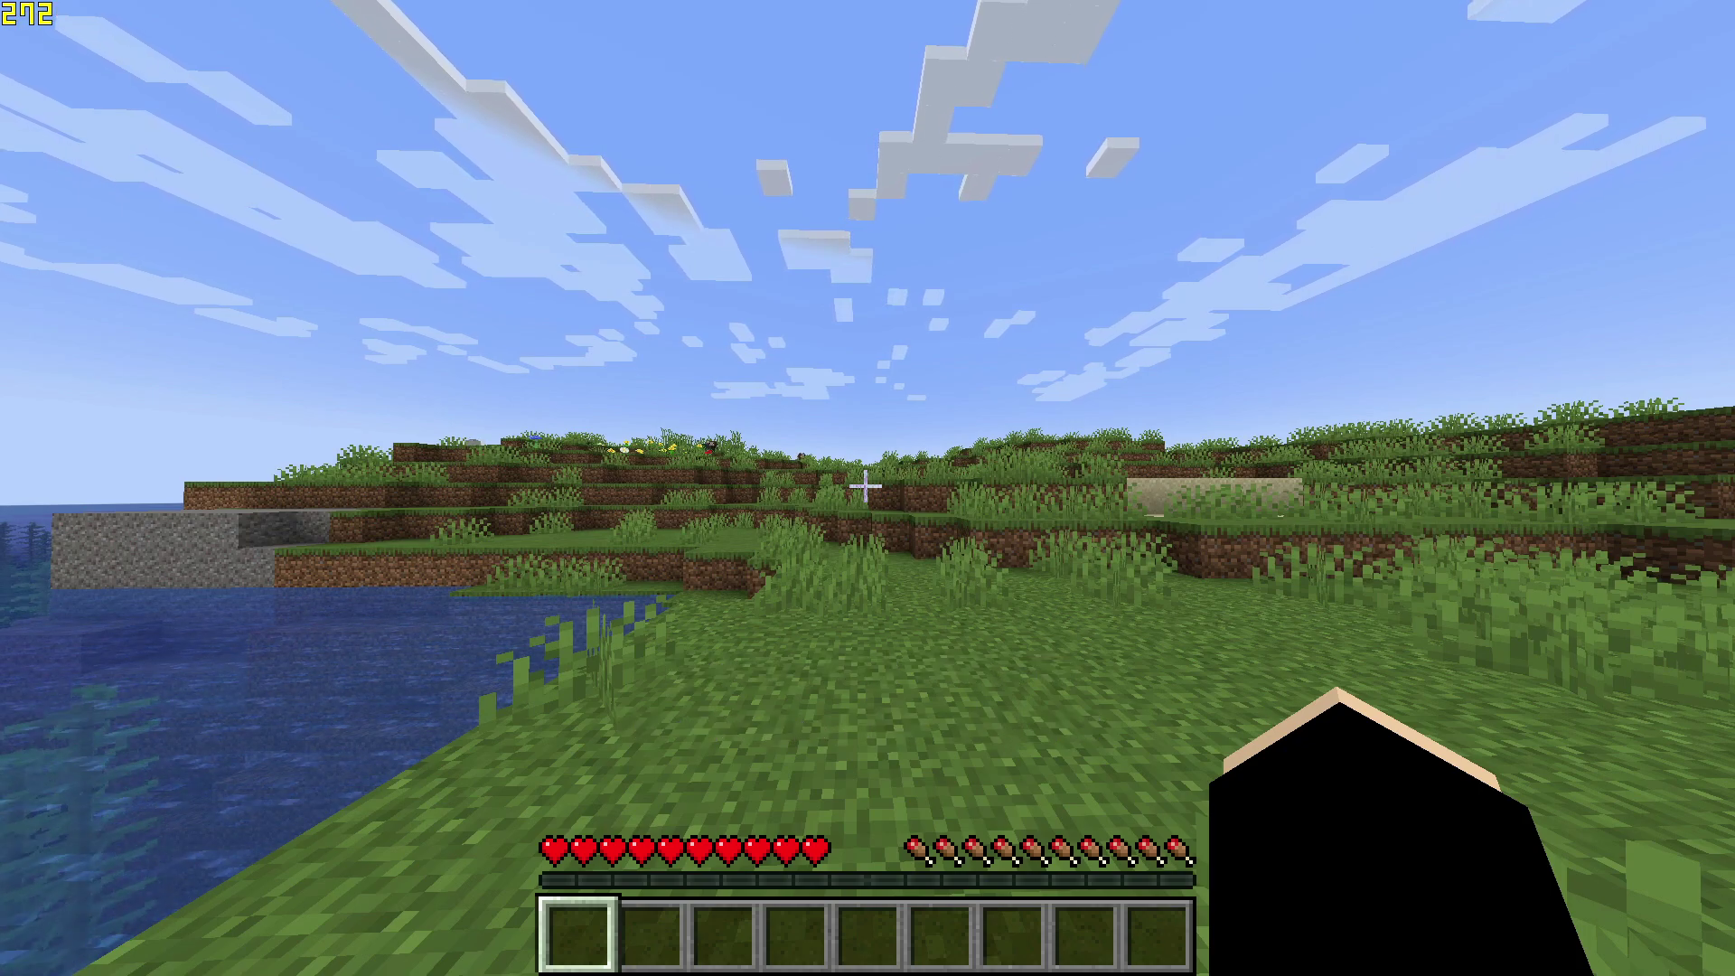
# - Reopen Options and lower the field of view through 82 and 73 to 60
pyautogui.press('Escape')
pyautogui.click(798, 554)
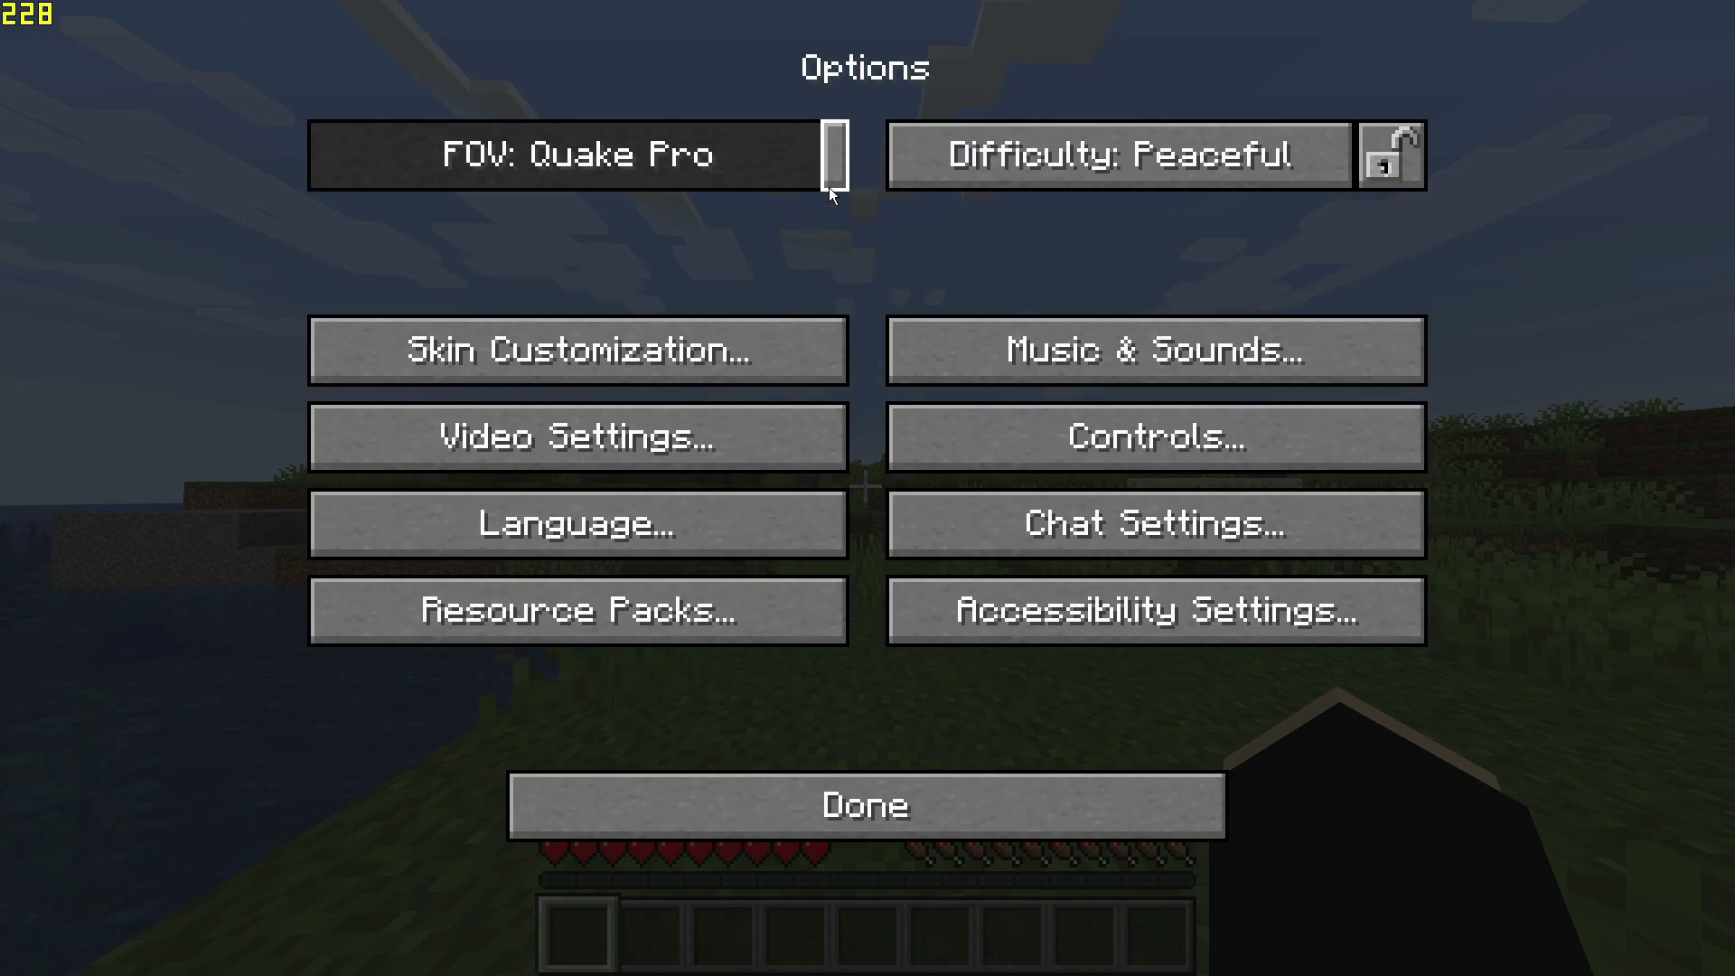
pyautogui.moveTo(836, 177); pyautogui.dragTo(657, 182)
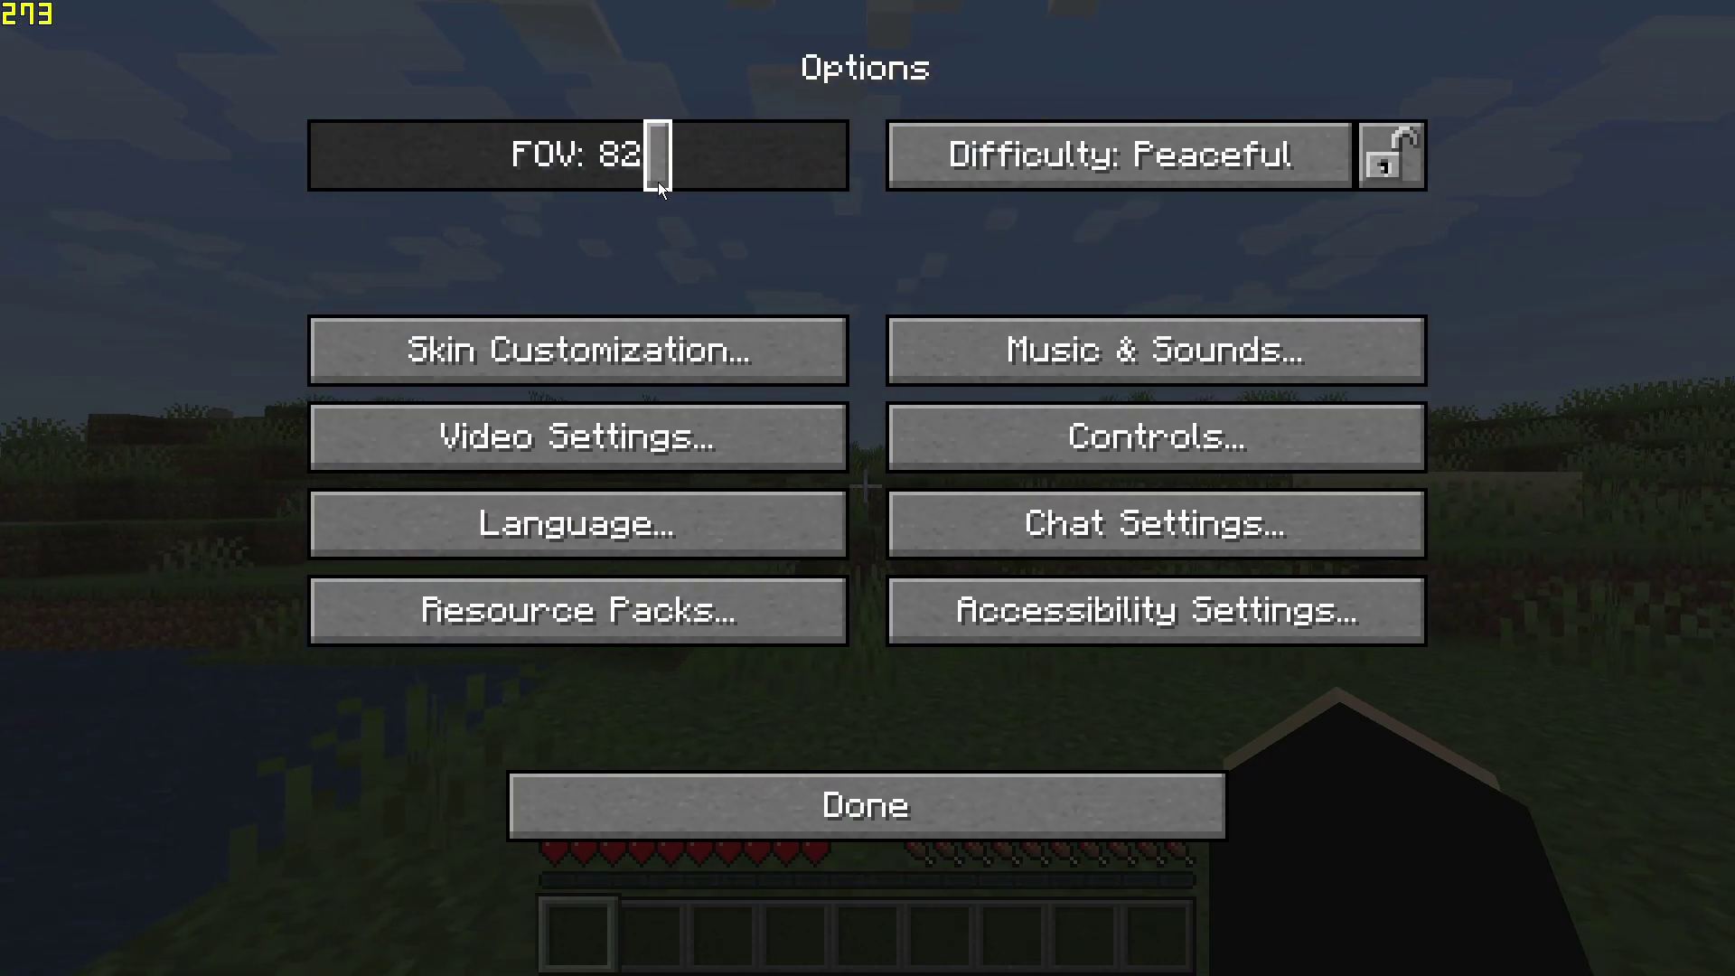
pyautogui.moveTo(658, 182); pyautogui.dragTo(581, 189)
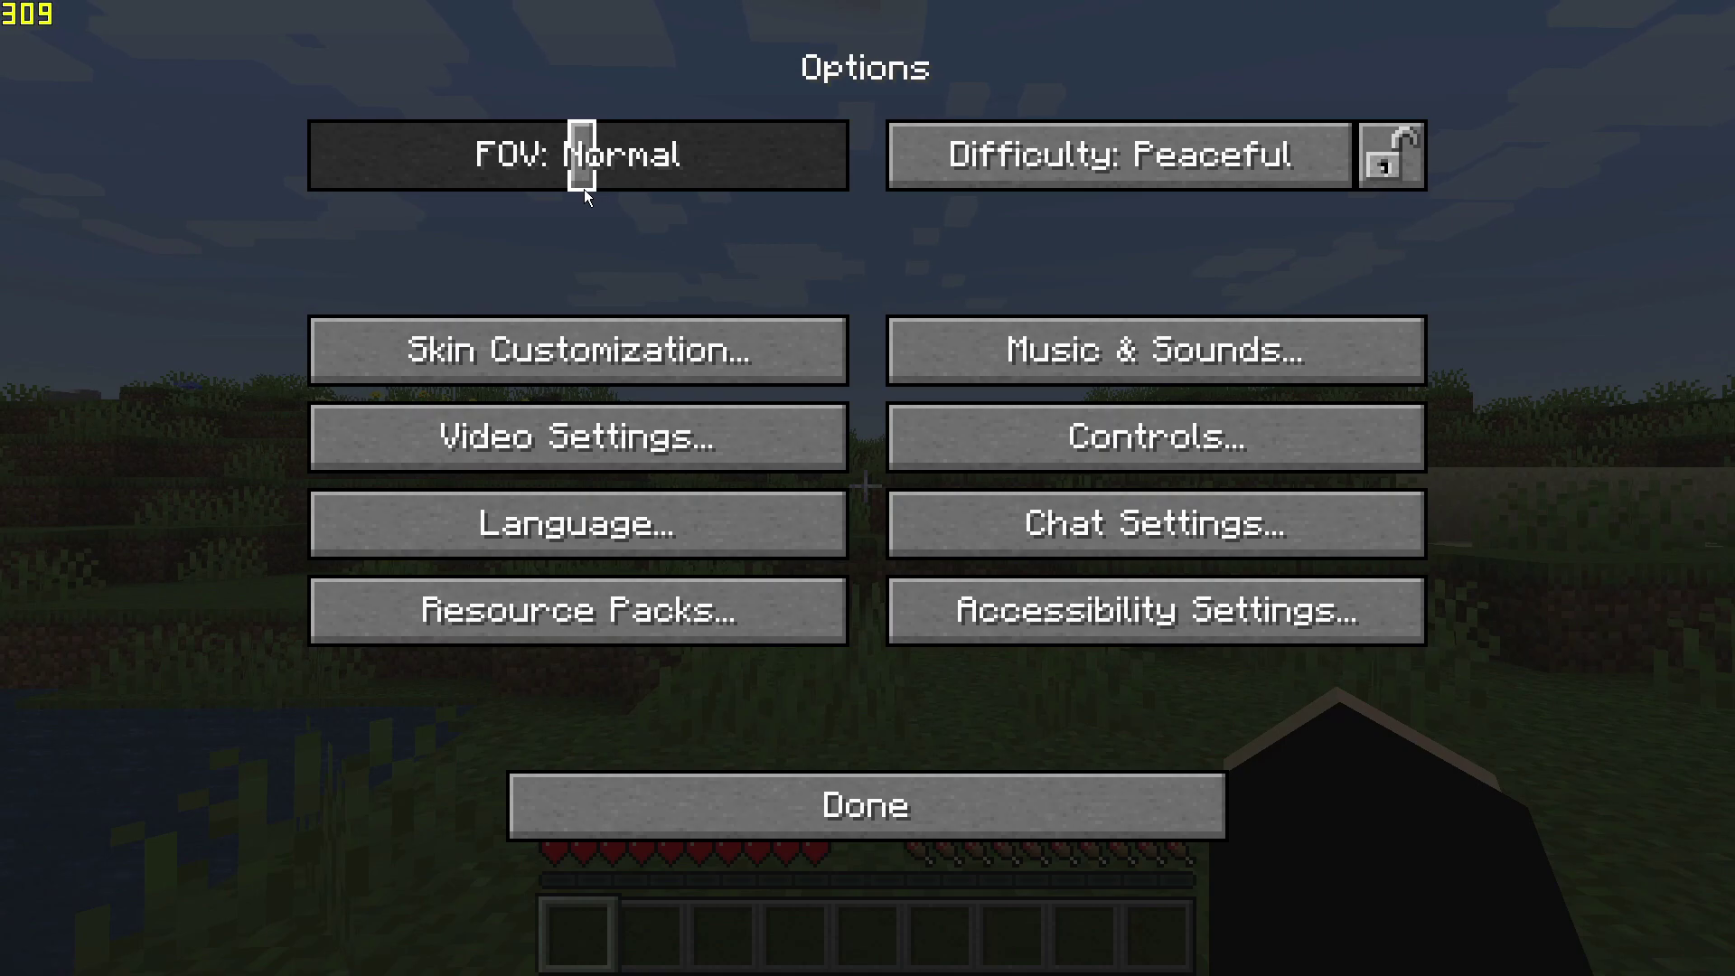
pyautogui.moveTo(585, 188); pyautogui.dragTo(516, 195)
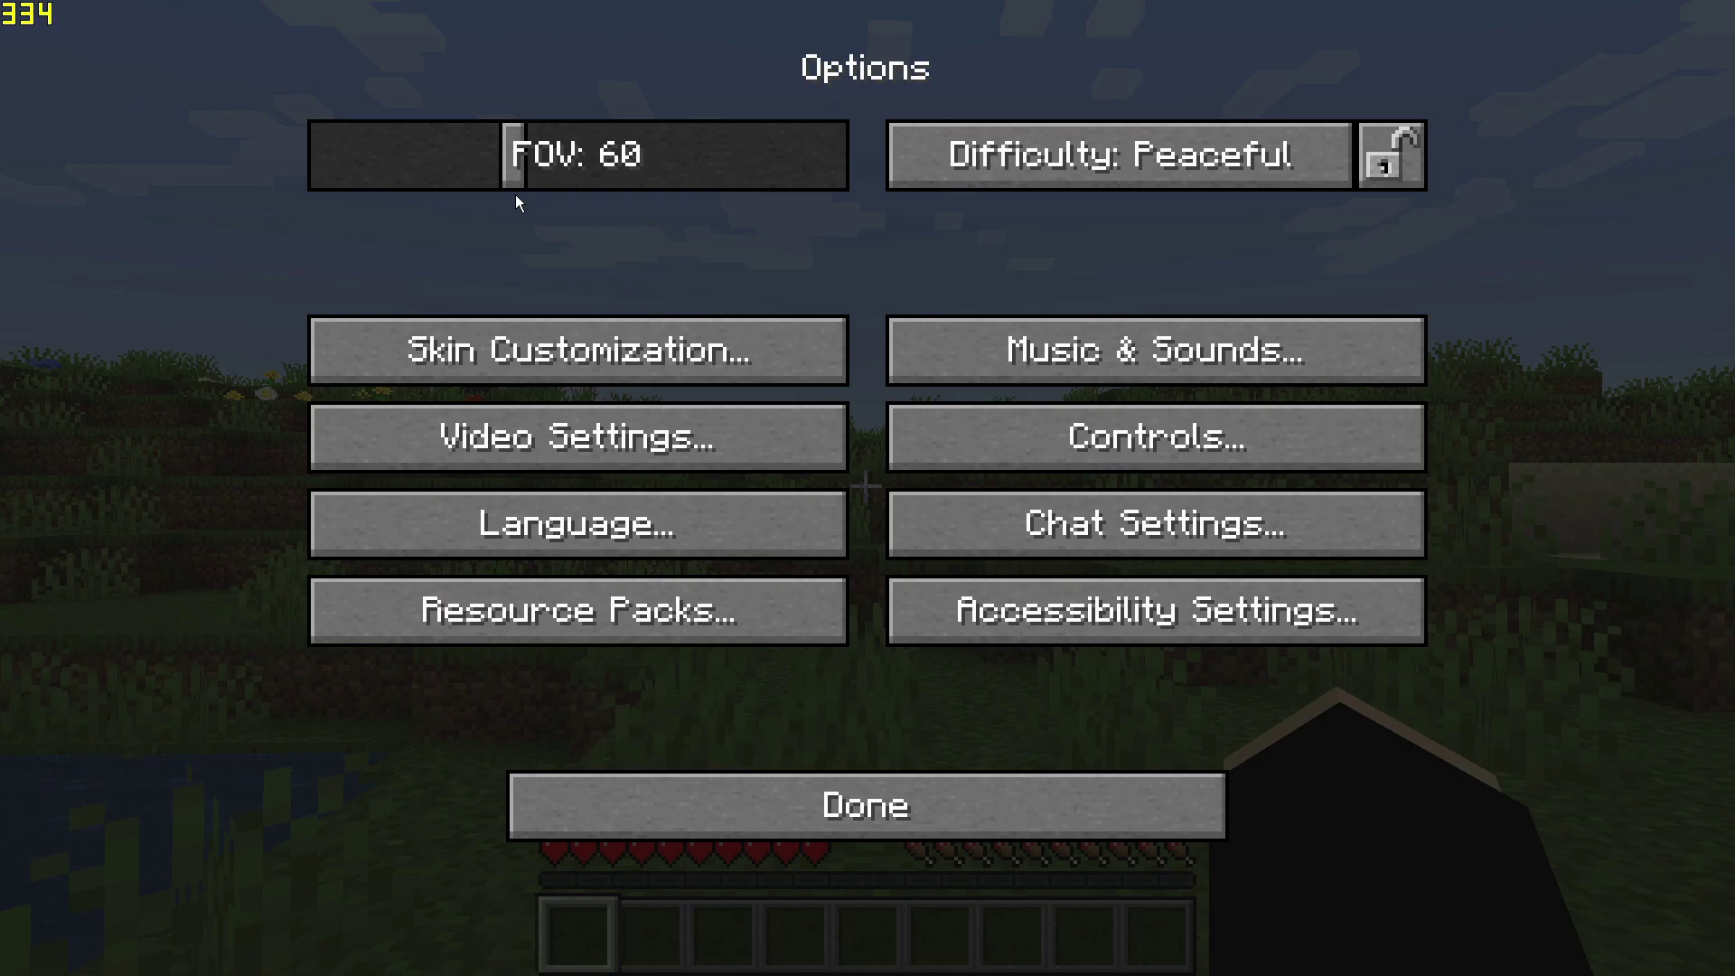
pyautogui.moveTo(514, 179)
pyautogui.mouseDown()
pyautogui.moveTo(587, 167)
pyautogui.moveTo(519, 173)
pyautogui.mouseUp()
# - Resume play briefly, then reopen Options with the field of view kept at 60
pyautogui.click(844, 805)
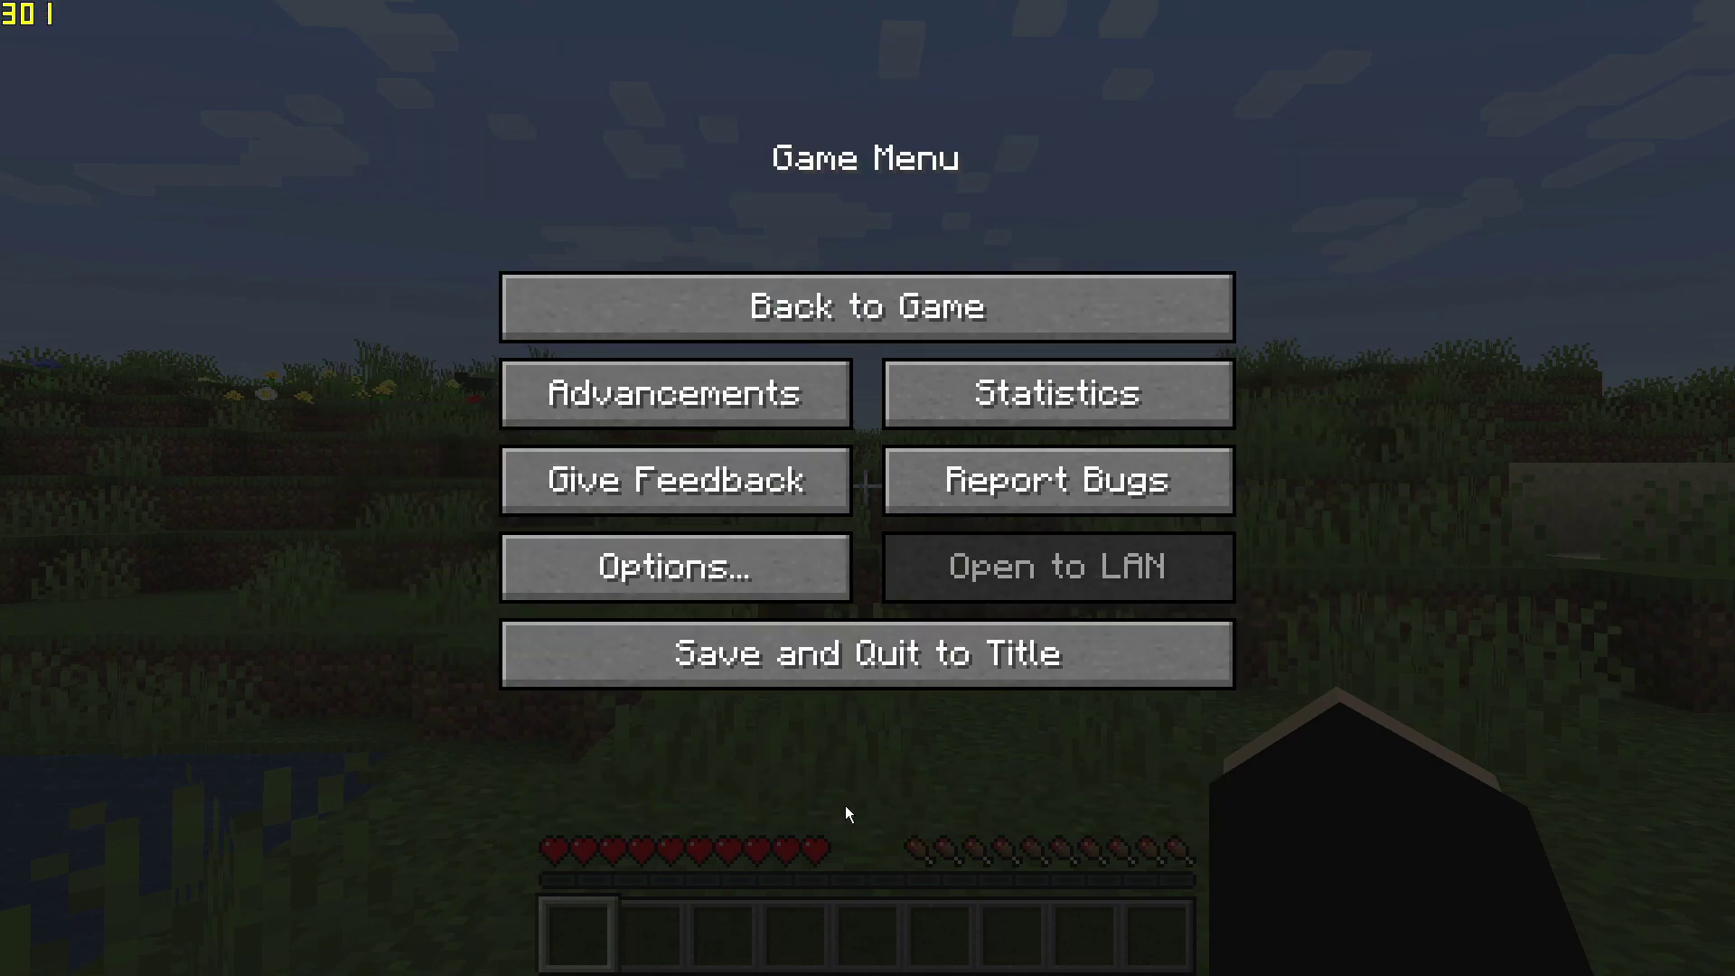
pyautogui.press('Escape')
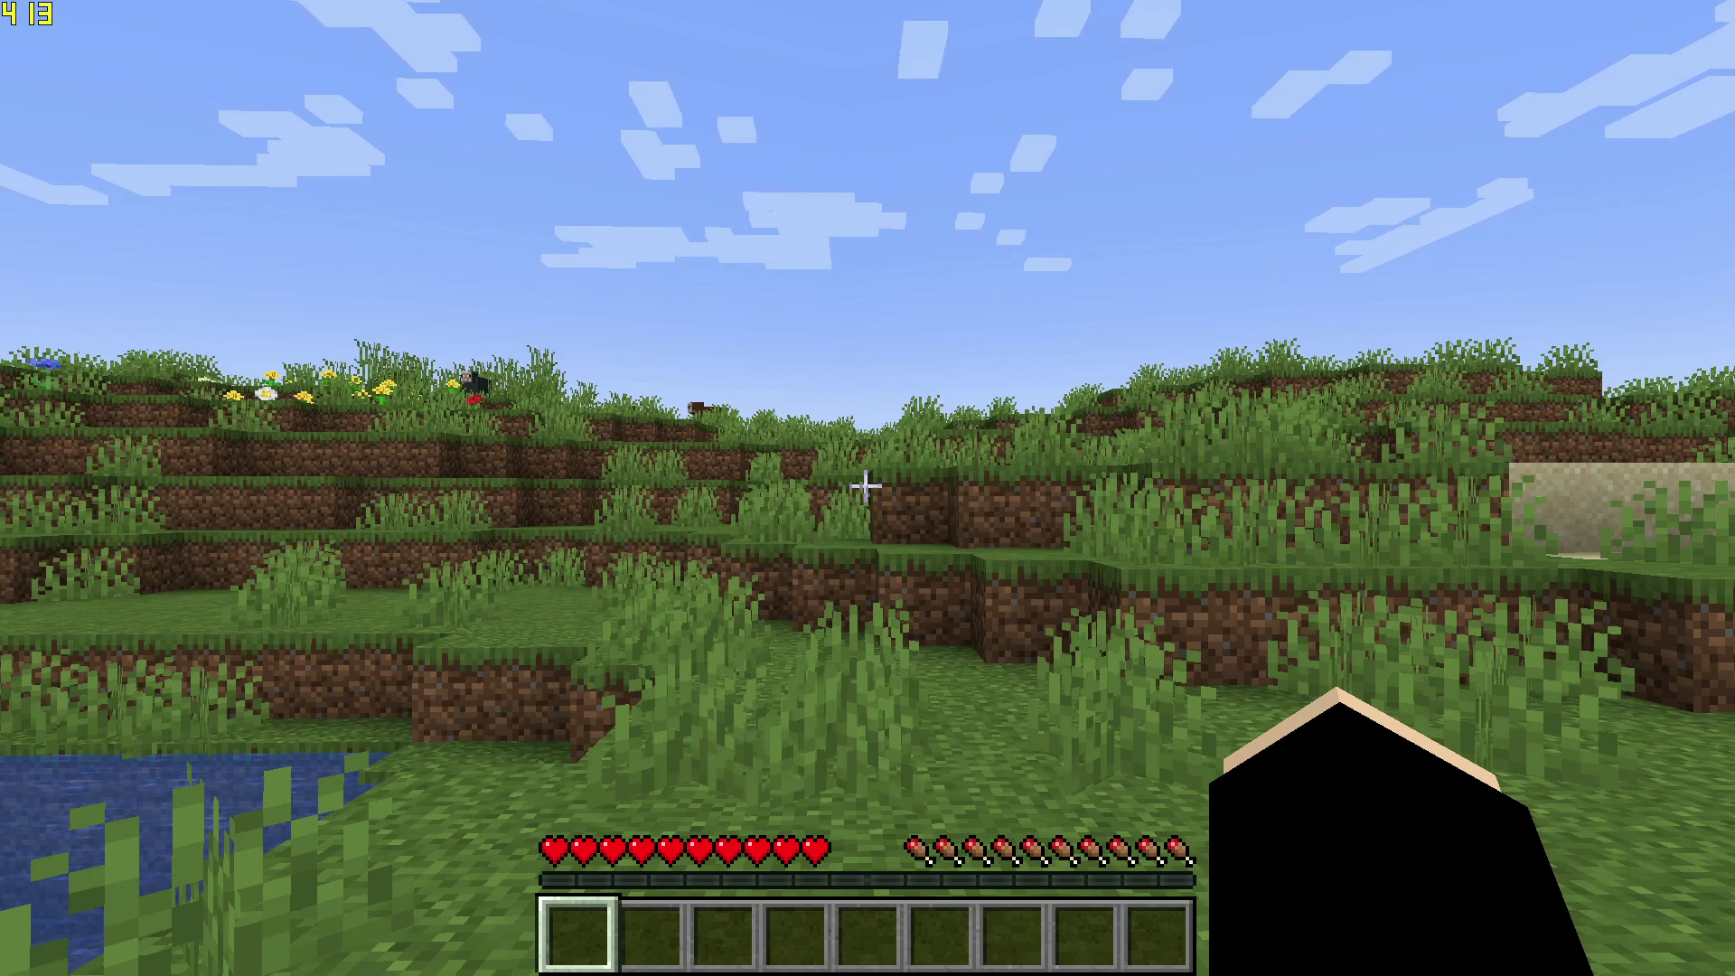
pyautogui.press('Escape')
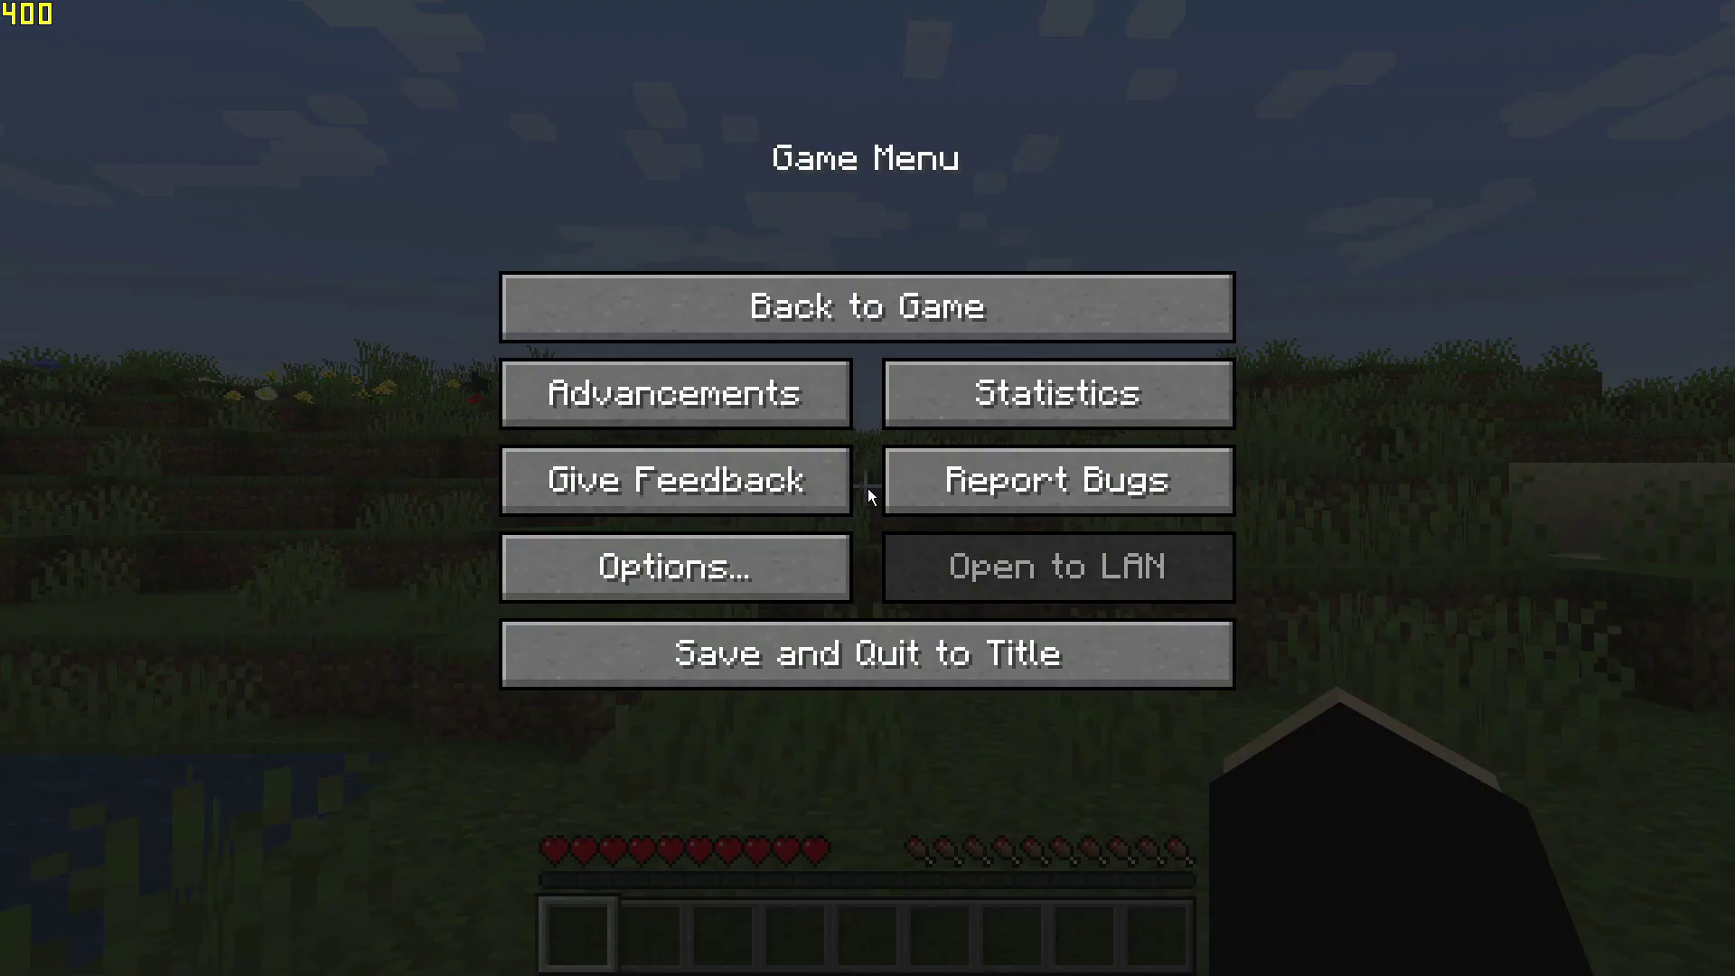
pyautogui.click(762, 563)
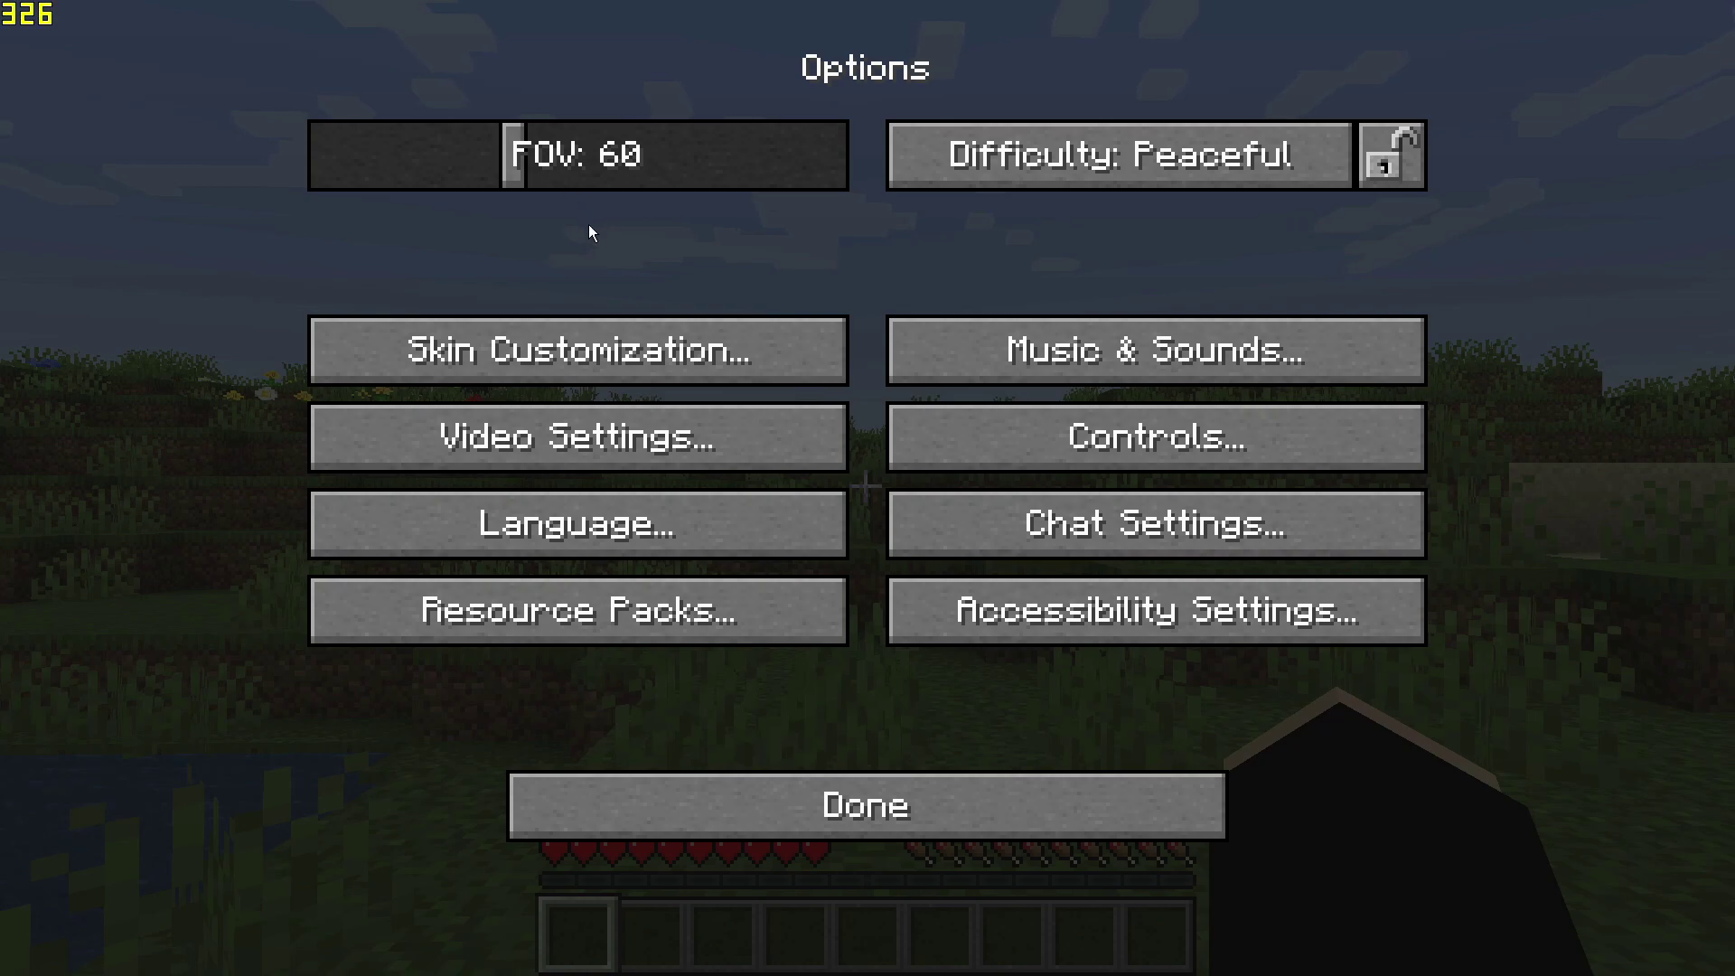
pyautogui.moveTo(520, 181)
pyautogui.mouseDown()
pyautogui.moveTo(449, 186)
pyautogui.moveTo(574, 176)
pyautogui.moveTo(521, 180)
pyautogui.mouseUp()
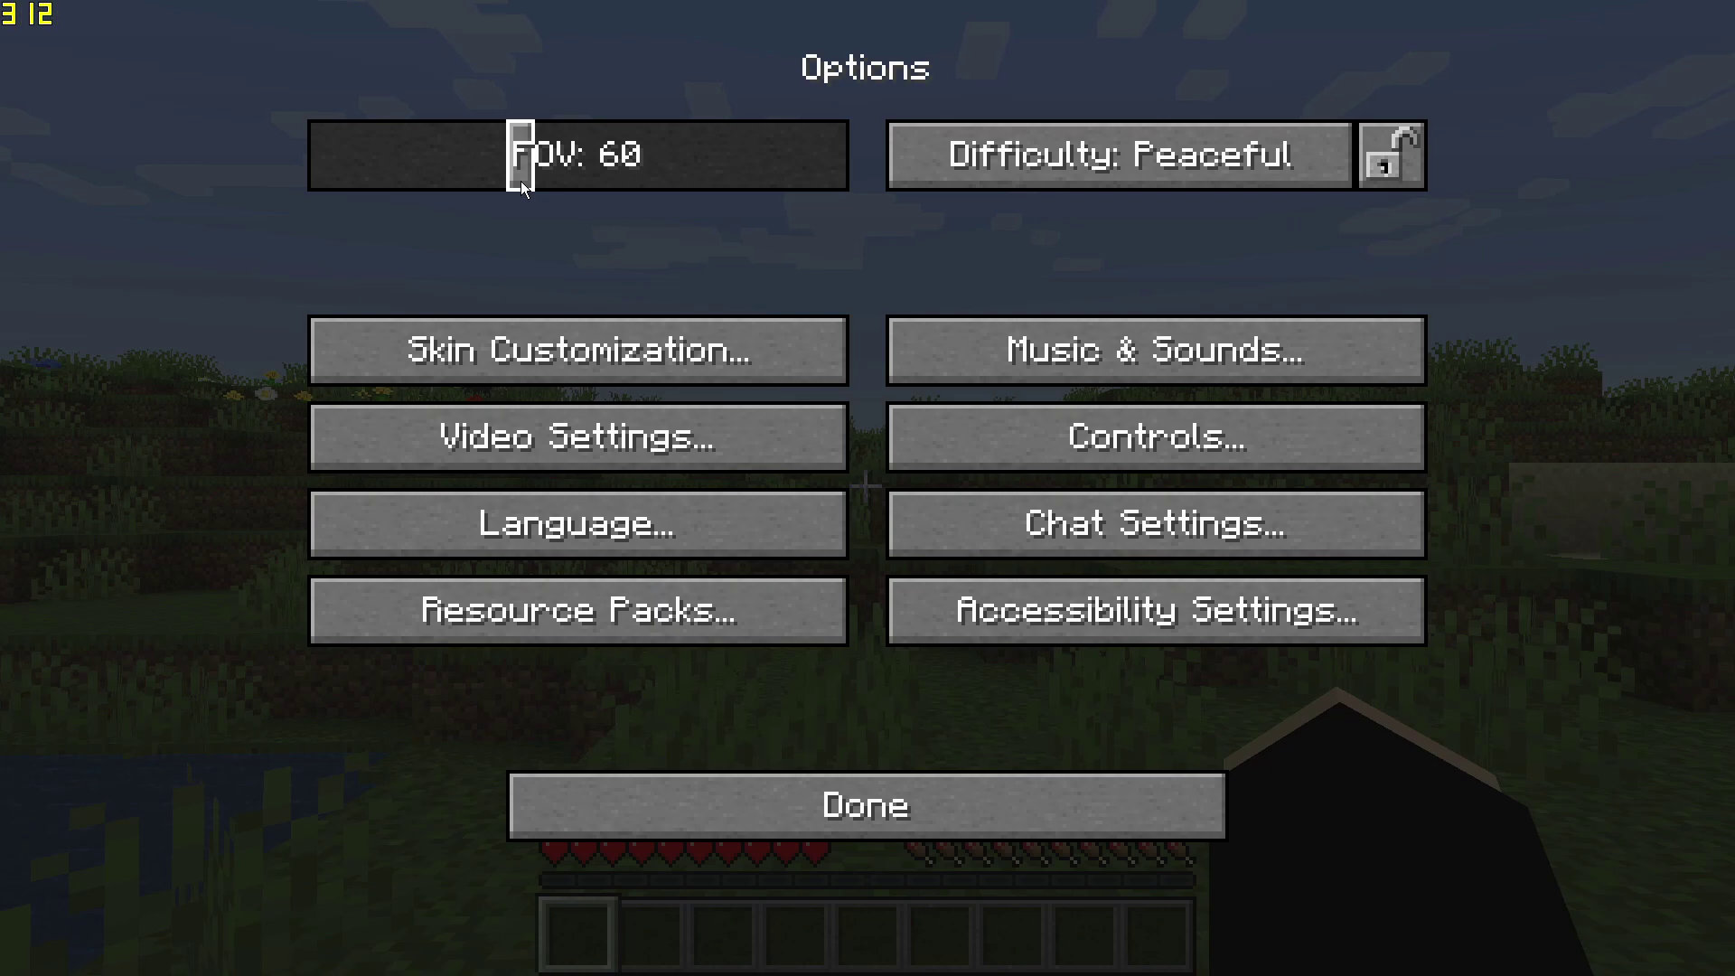
# - Open Video Settings and drag Biome Blend down to OFF (Fastest)
pyautogui.click(712, 443)
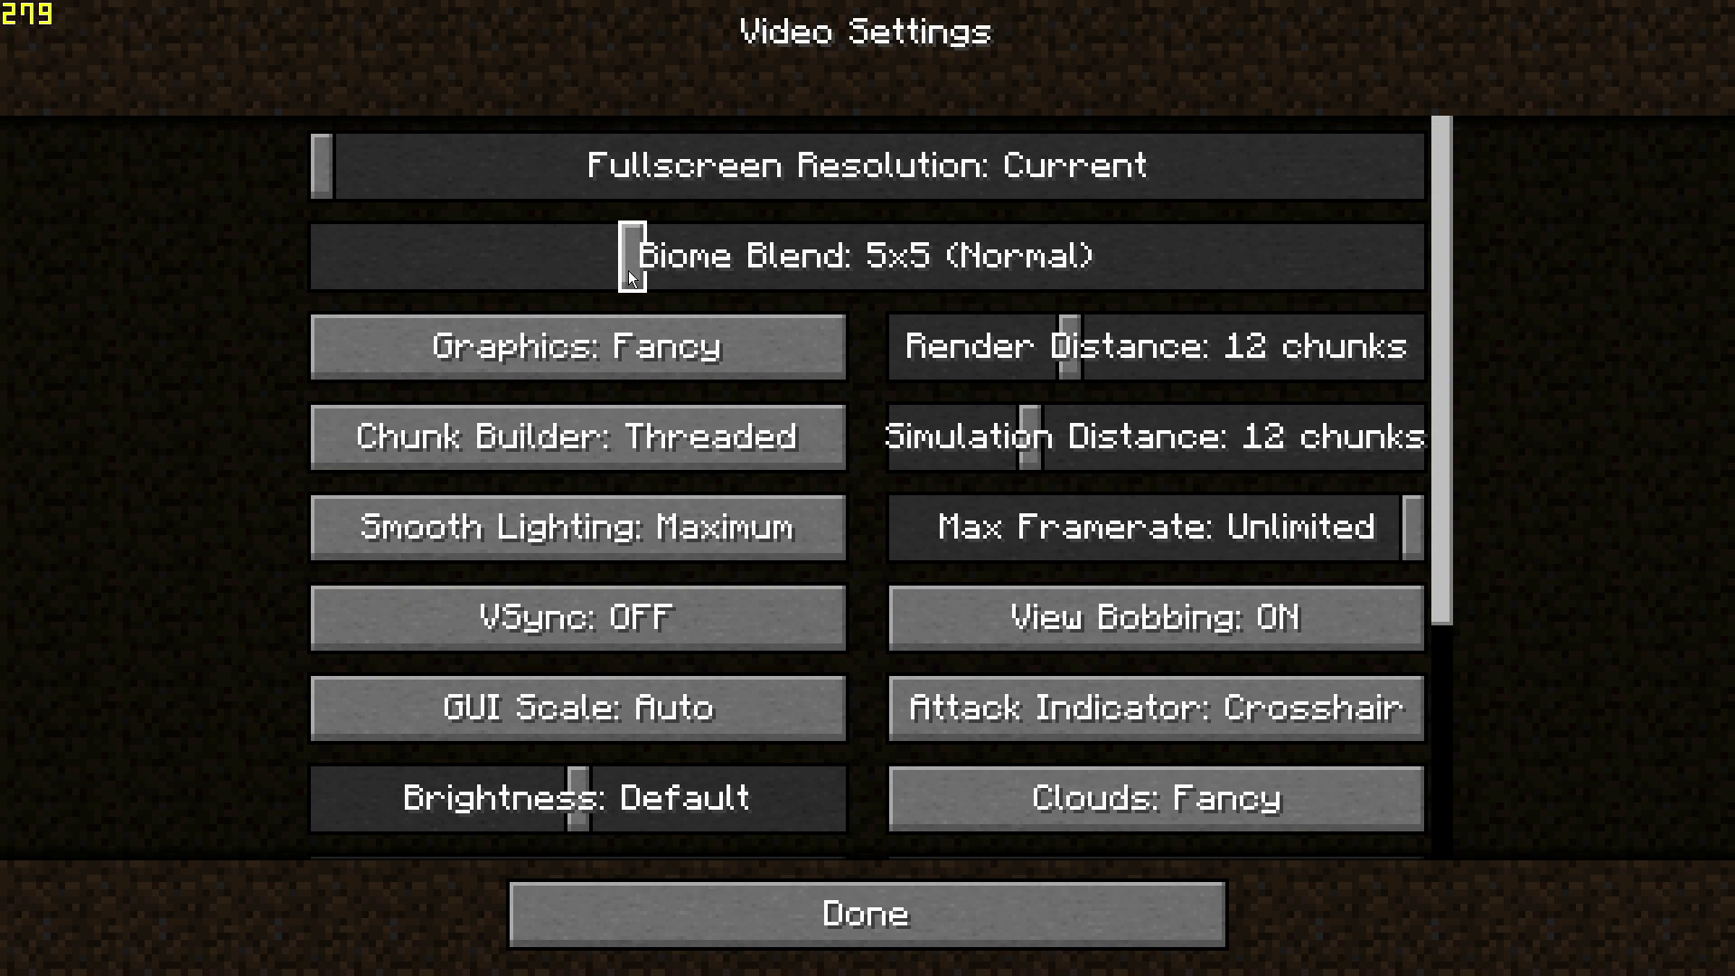
pyautogui.moveTo(635, 276); pyautogui.dragTo(313, 276)
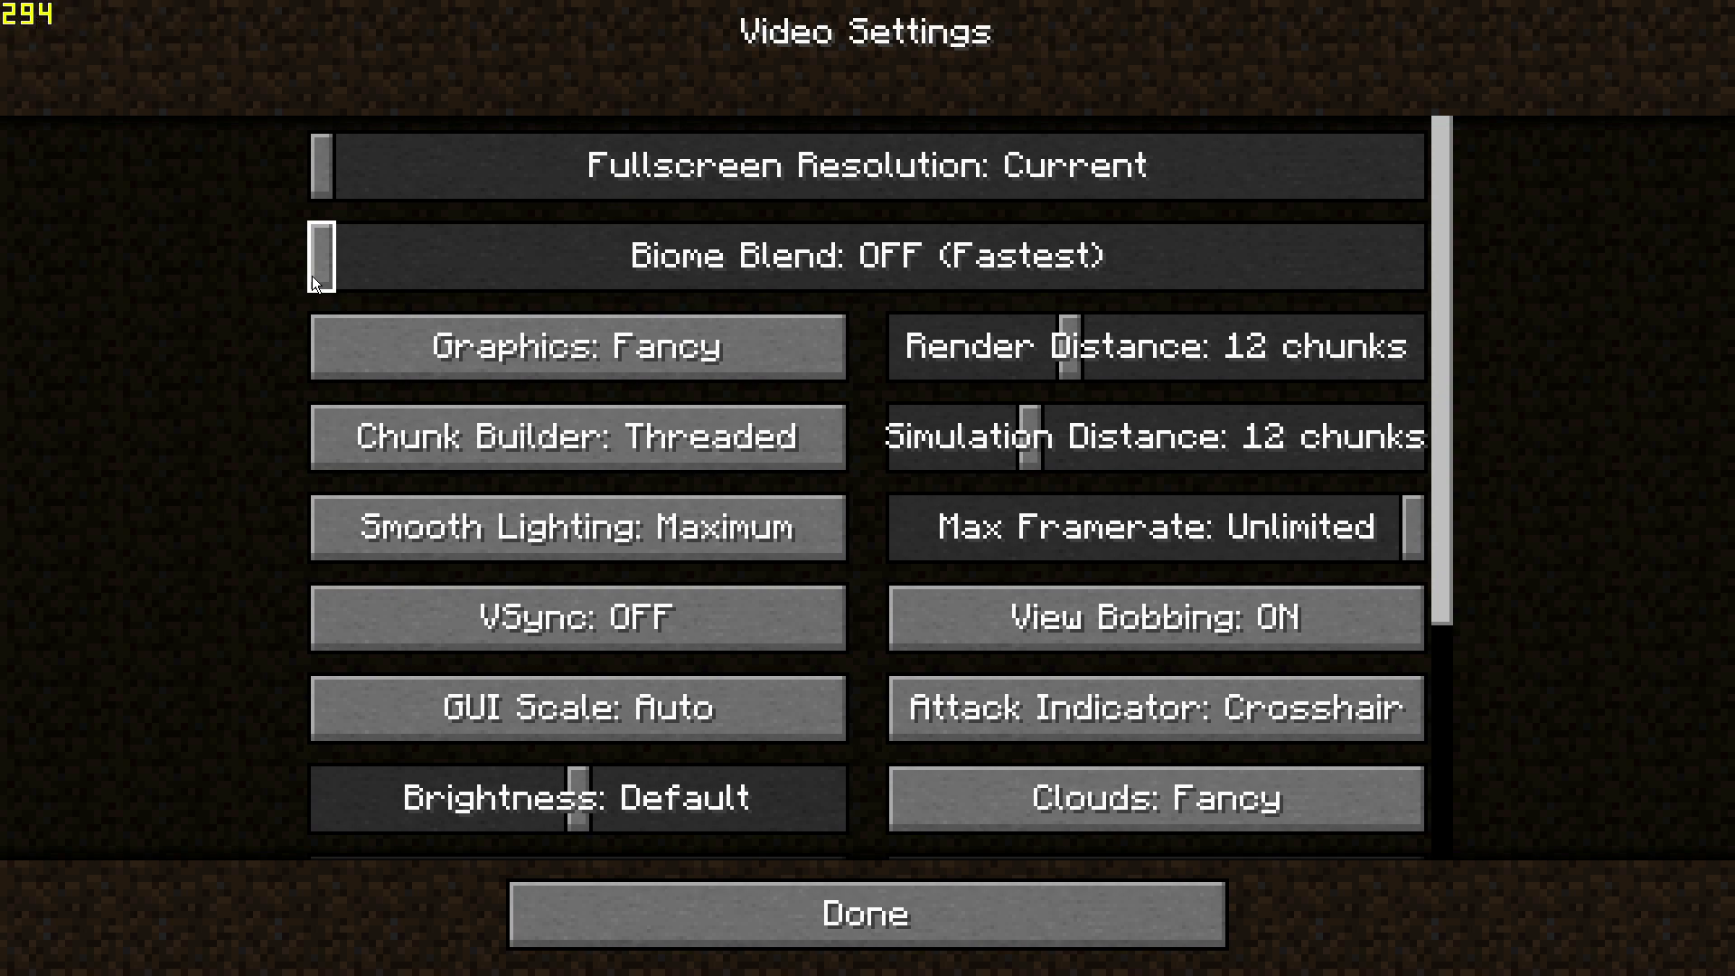
pyautogui.moveTo(356, 272); pyautogui.dragTo(251, 276)
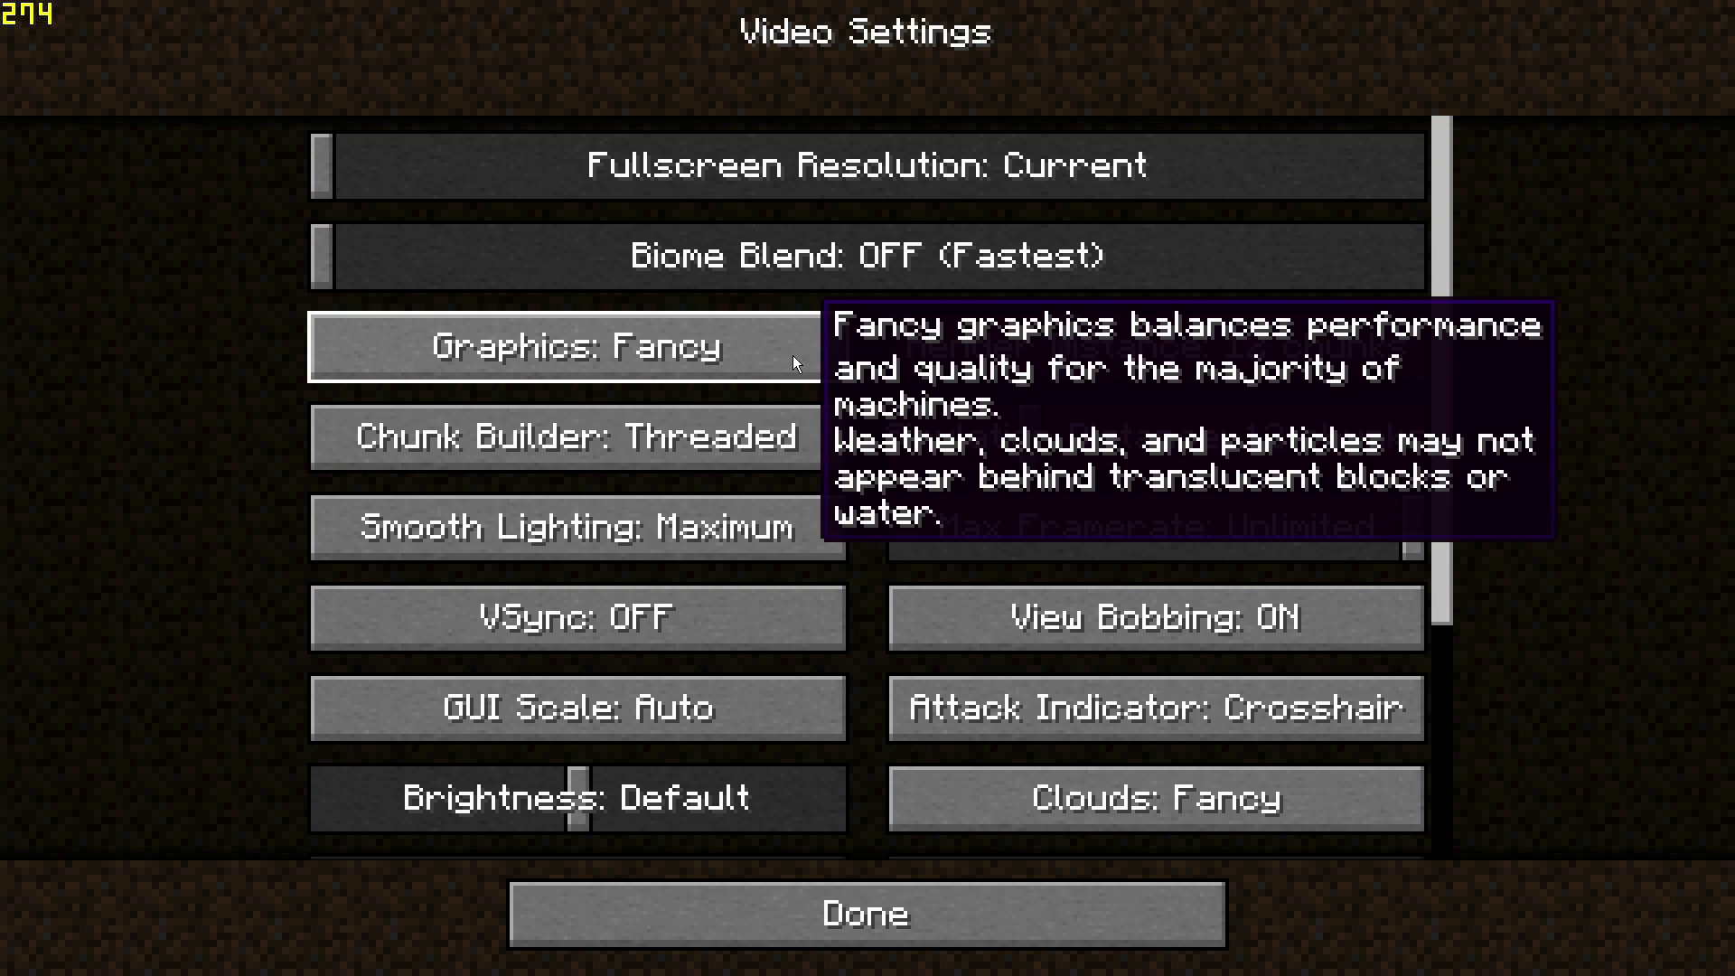
# - Cycle Graphics from Fancy past Fabulous! to Fast
pyautogui.click(790, 354)
pyautogui.click(791, 354)
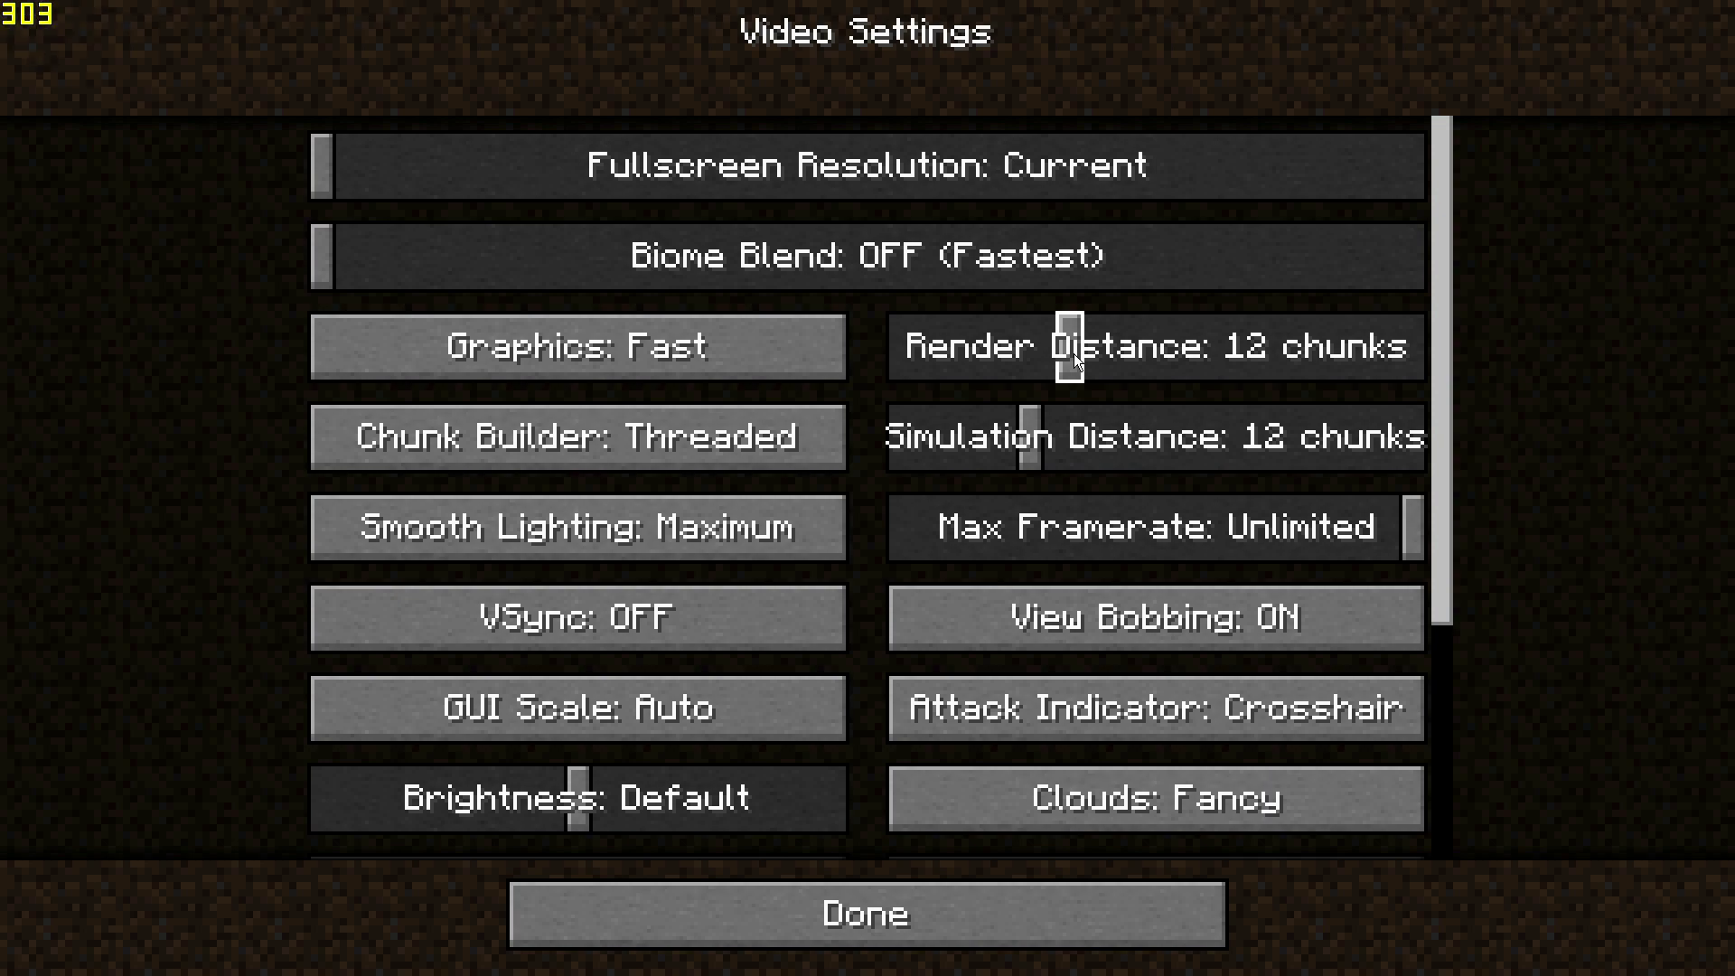
# - Adjust Render Distance, trying 28 and 10 chunks, and settle it at 5 chunks
pyautogui.moveTo(1078, 353); pyautogui.dragTo(1346, 363)
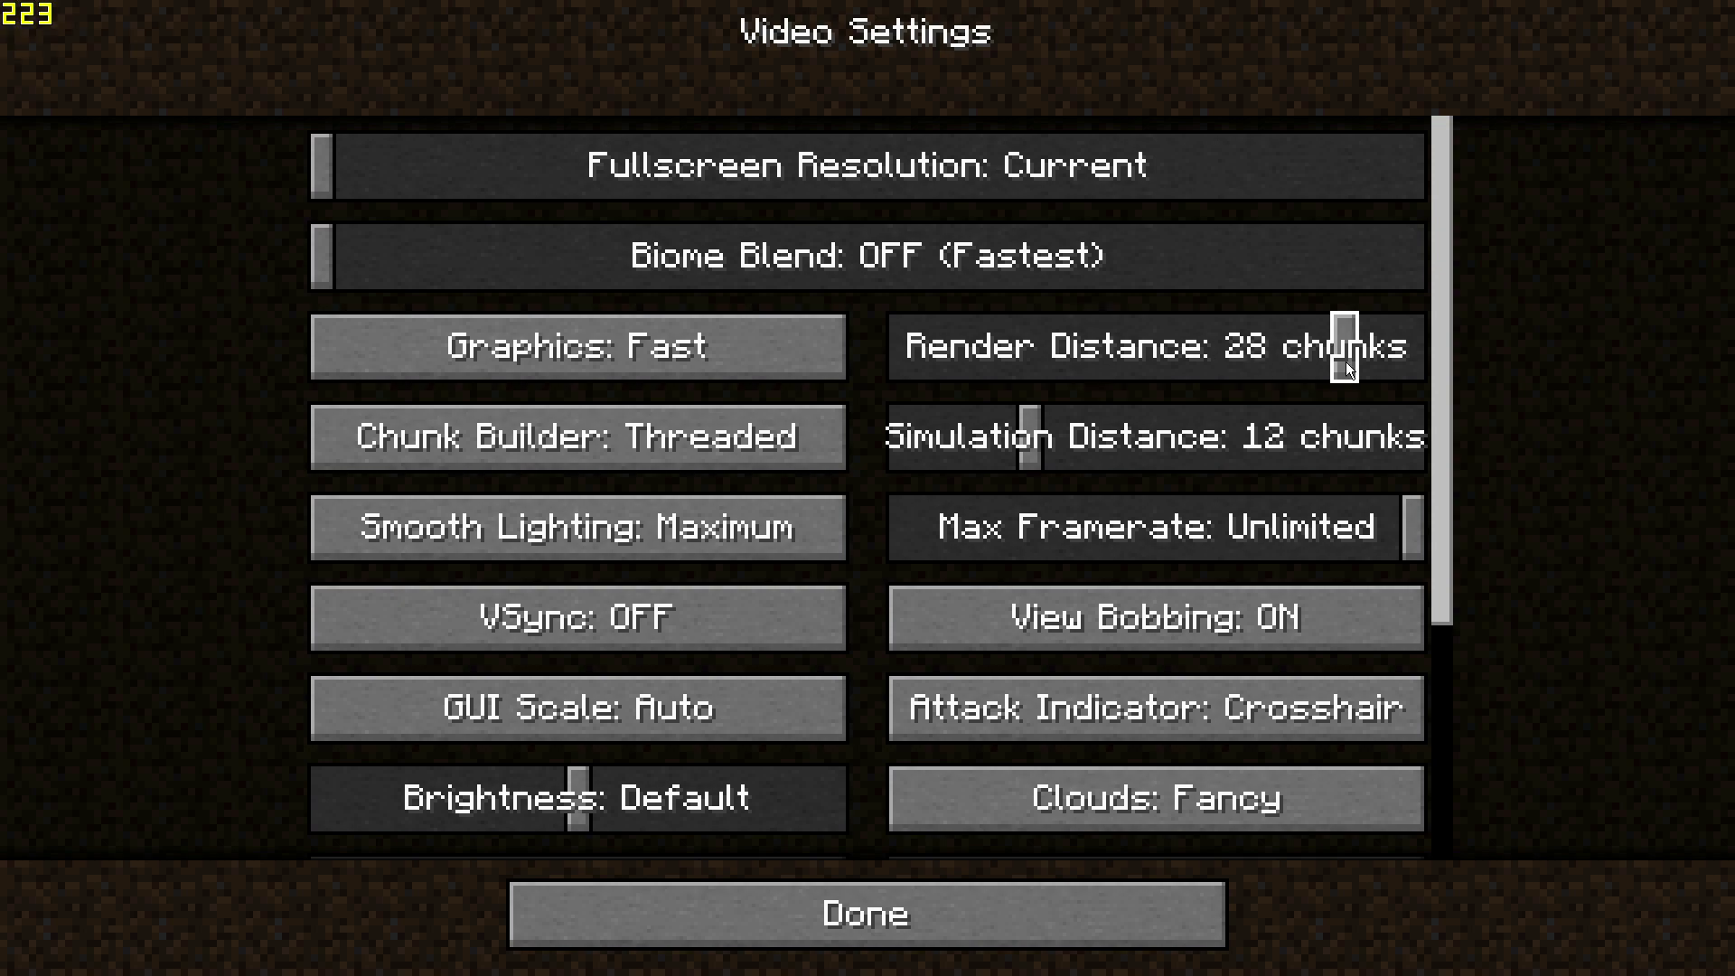
pyautogui.click(1045, 357)
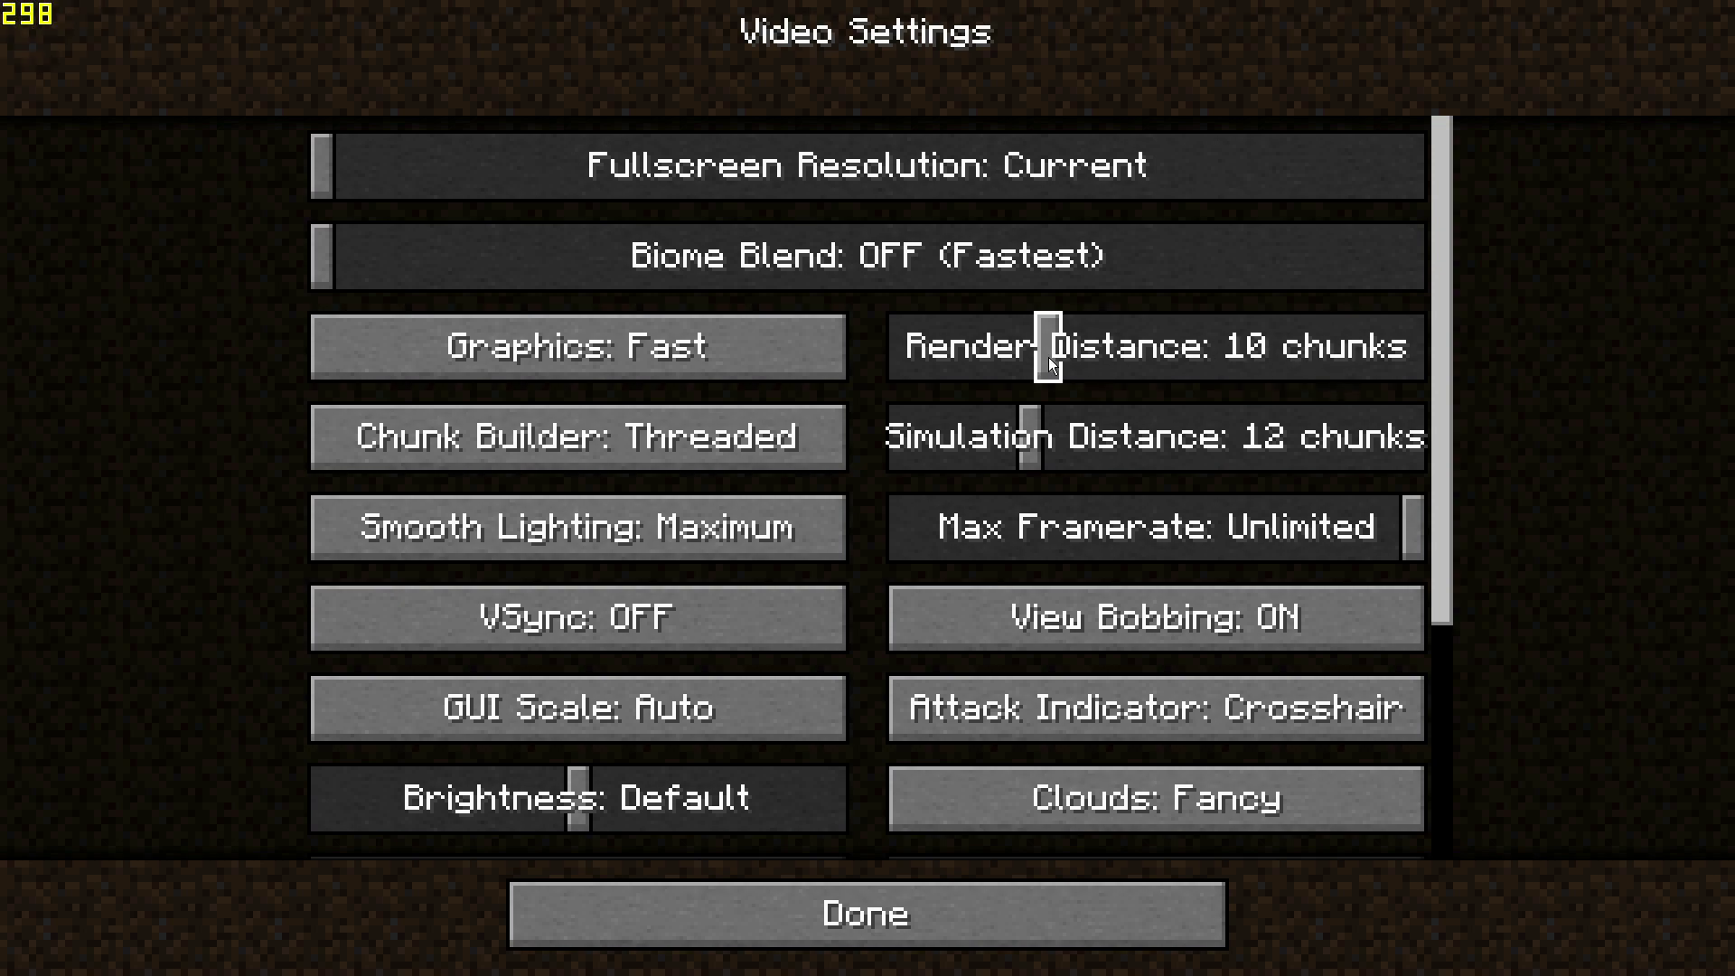
pyautogui.click(1063, 360)
pyautogui.click(1081, 362)
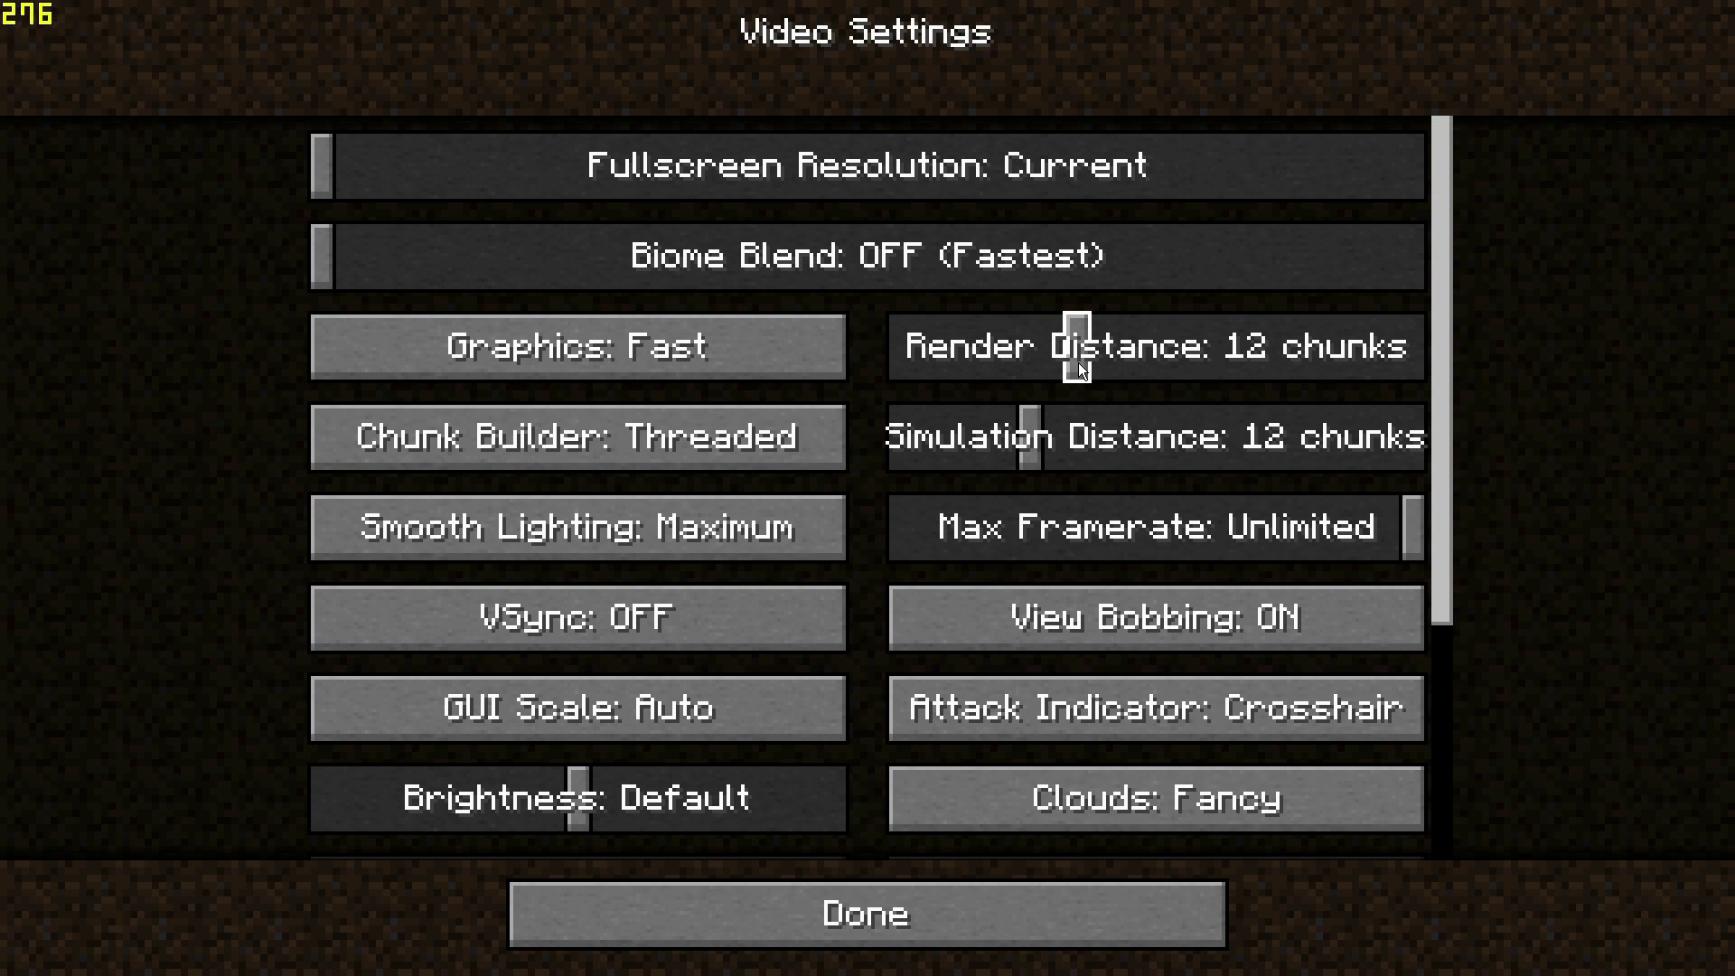
pyautogui.moveTo(1082, 365); pyautogui.dragTo(976, 374)
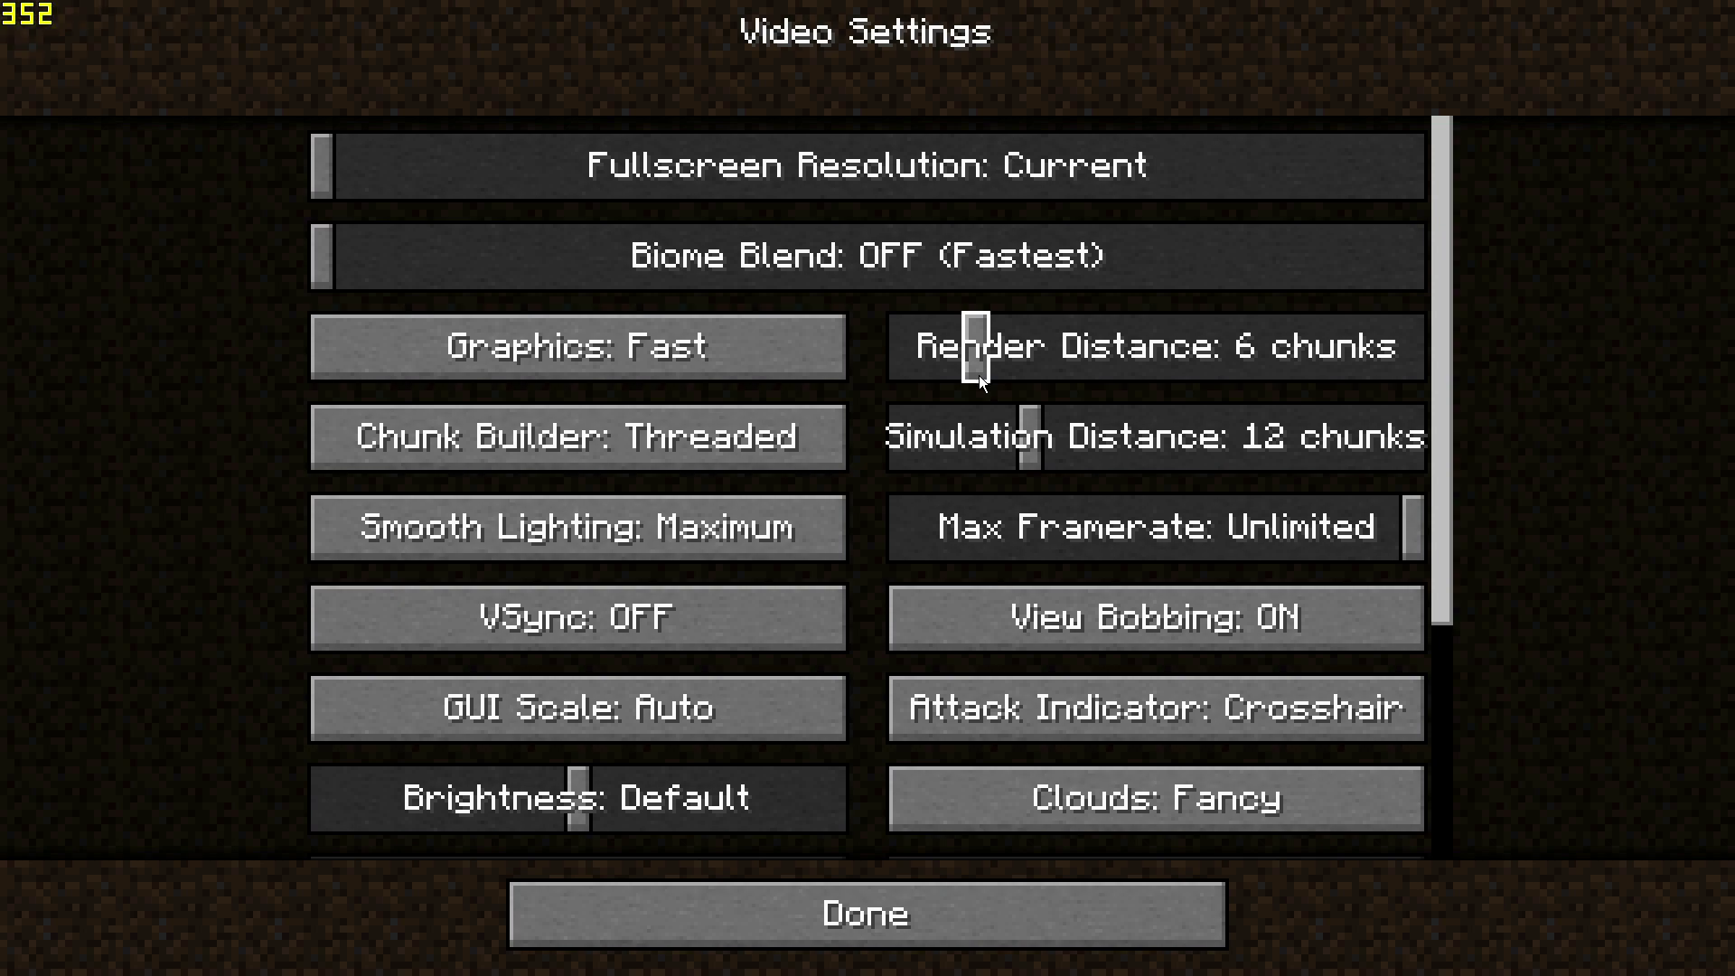
pyautogui.moveTo(979, 377); pyautogui.dragTo(960, 376)
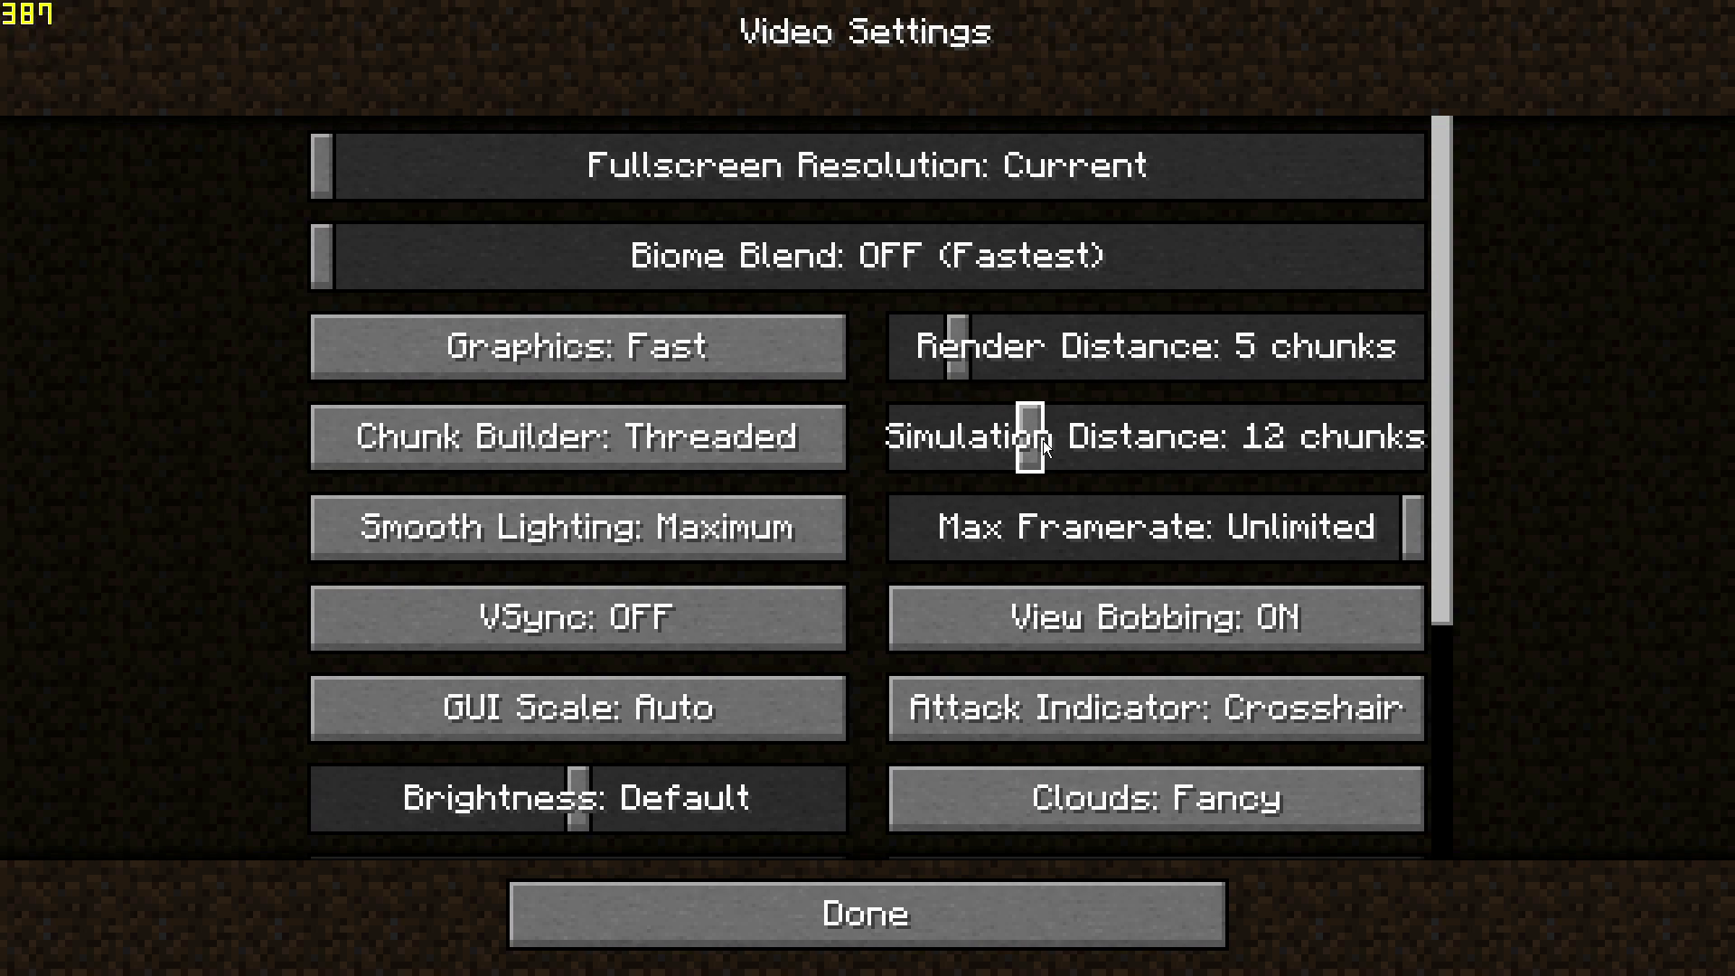
# - Drag Simulation Distance down from 12 to 5 chunks
pyautogui.moveTo(1046, 446); pyautogui.dragTo(892, 453)
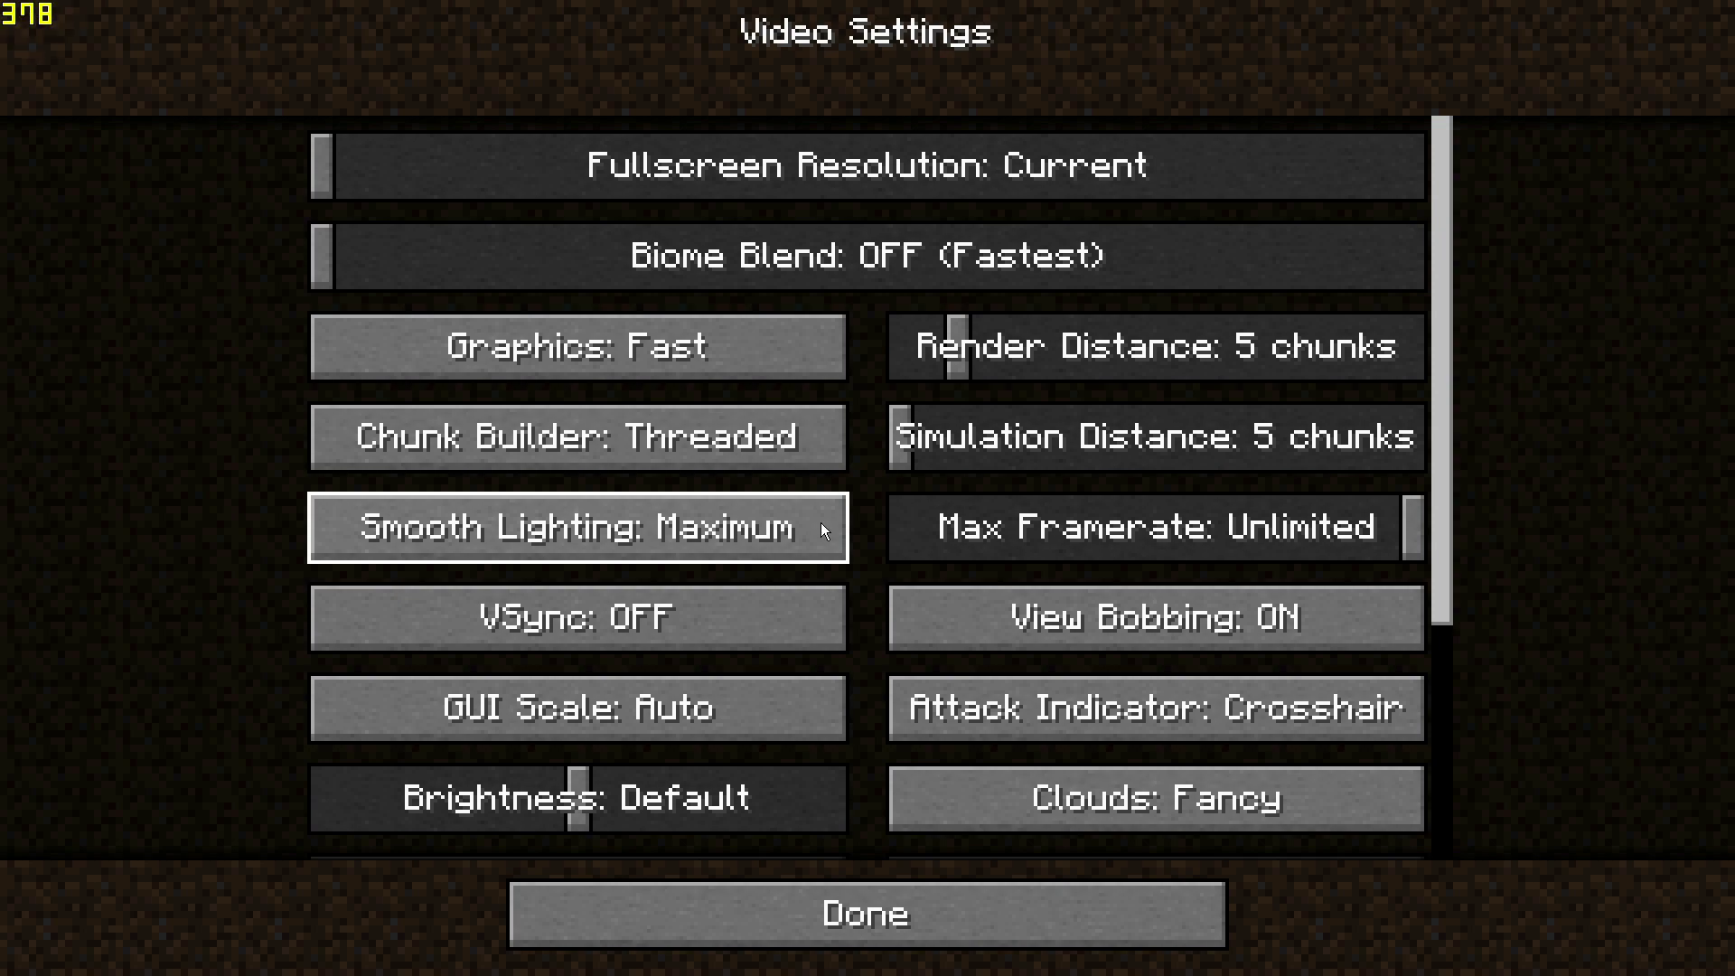
# - Switch Smooth Lighting to OFF and cap Max Framerate at 120 fps
pyautogui.click(819, 532)
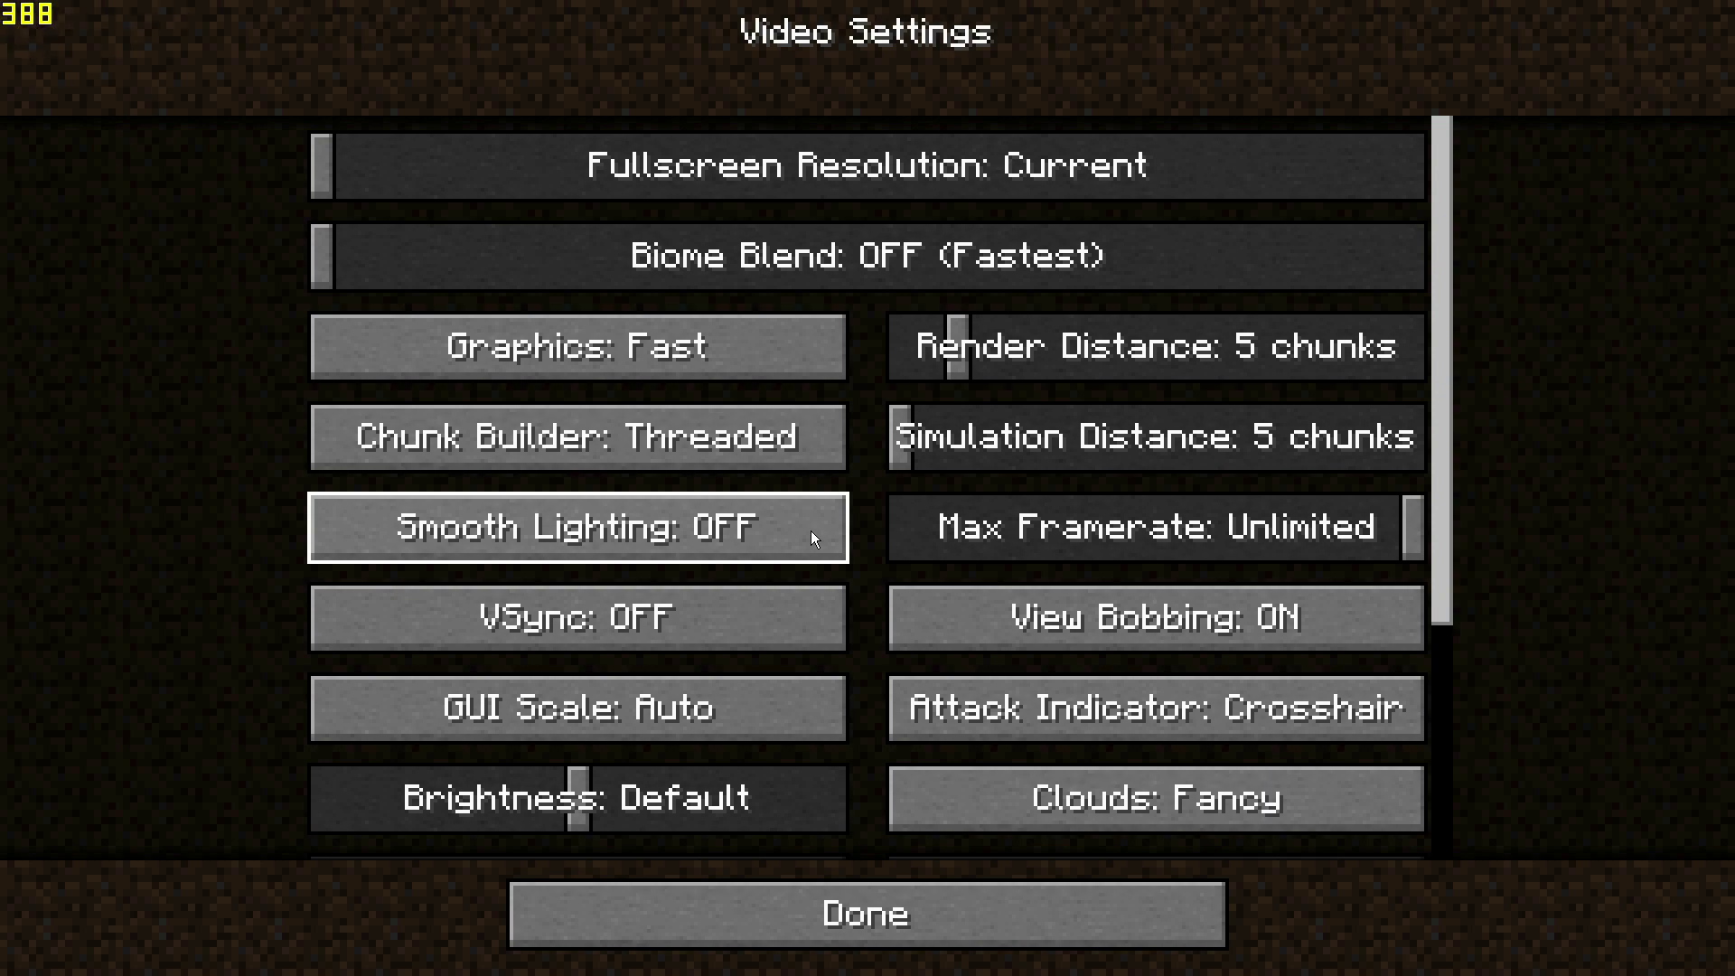
pyautogui.click(812, 533)
pyautogui.click(810, 533)
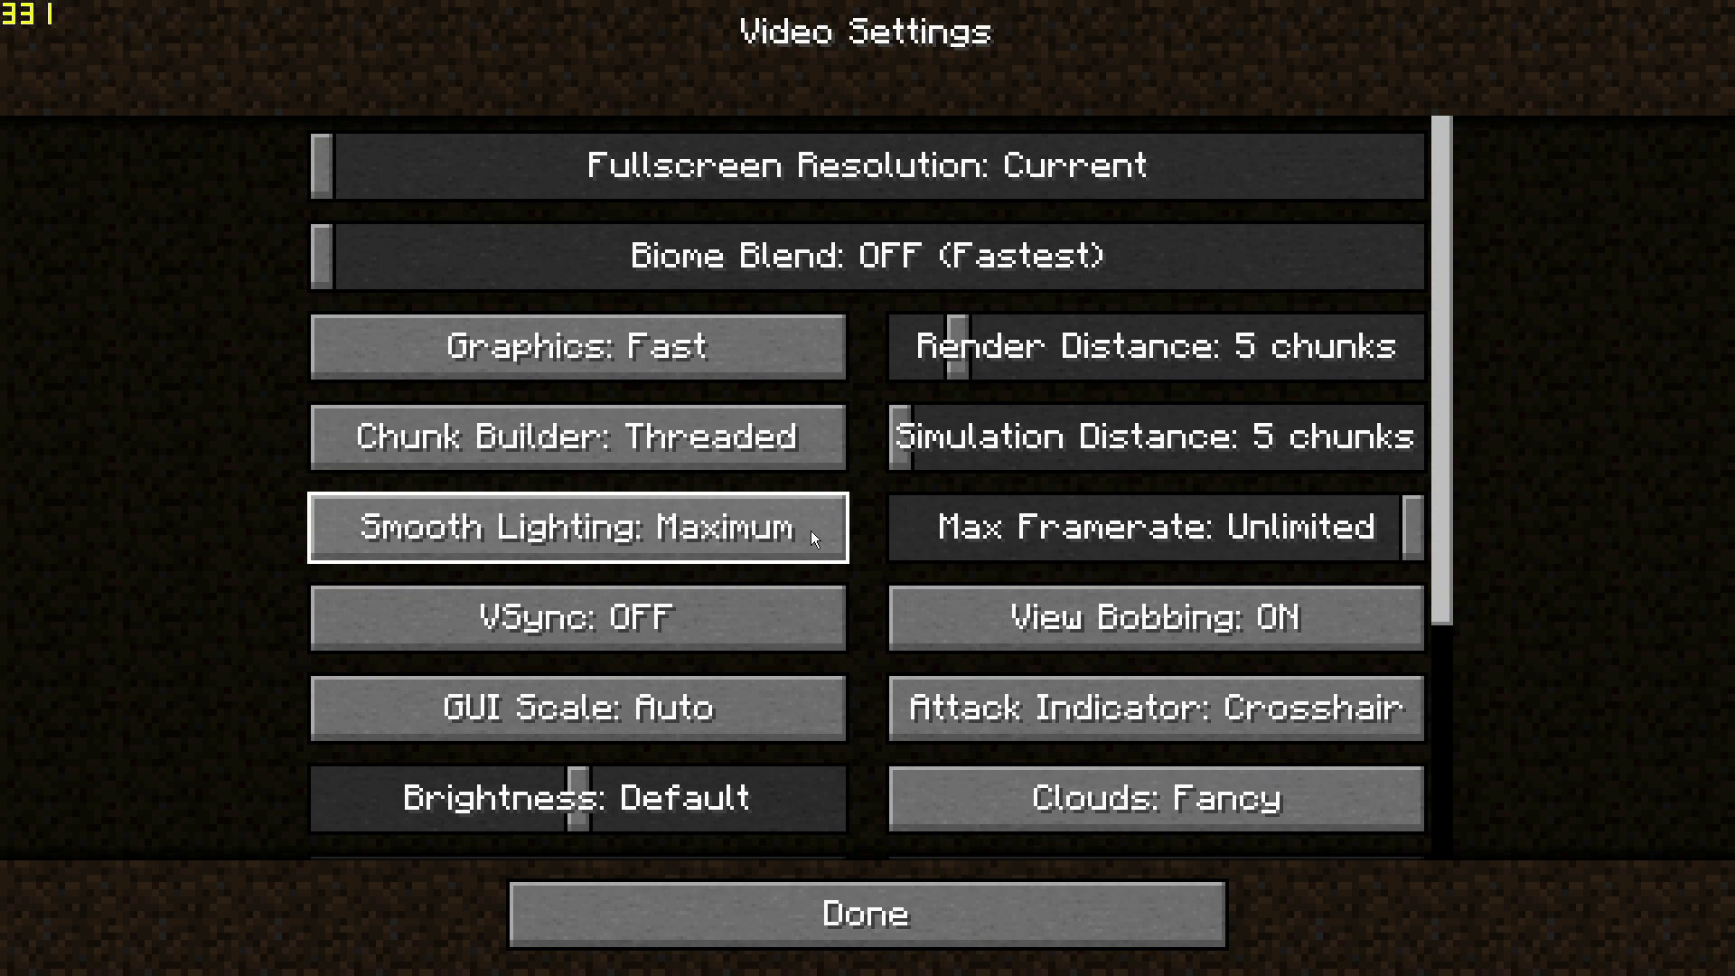
pyautogui.click(811, 531)
pyautogui.click(810, 532)
pyautogui.click(811, 532)
pyautogui.click(811, 532)
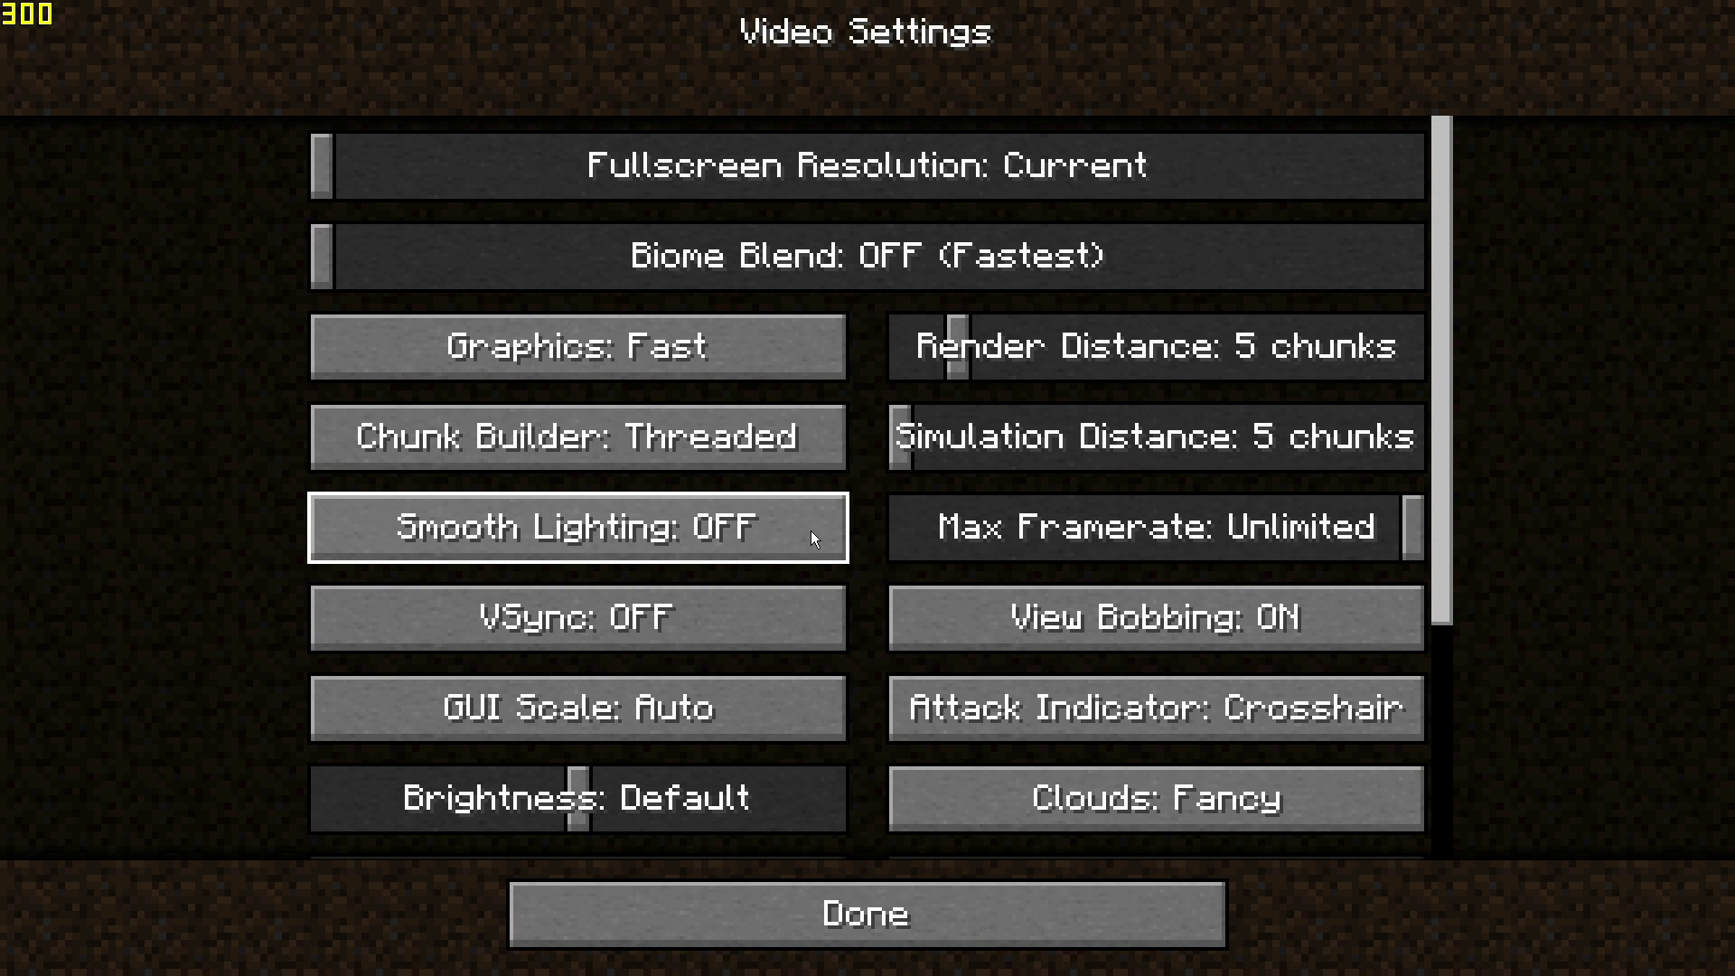
pyautogui.click(1147, 533)
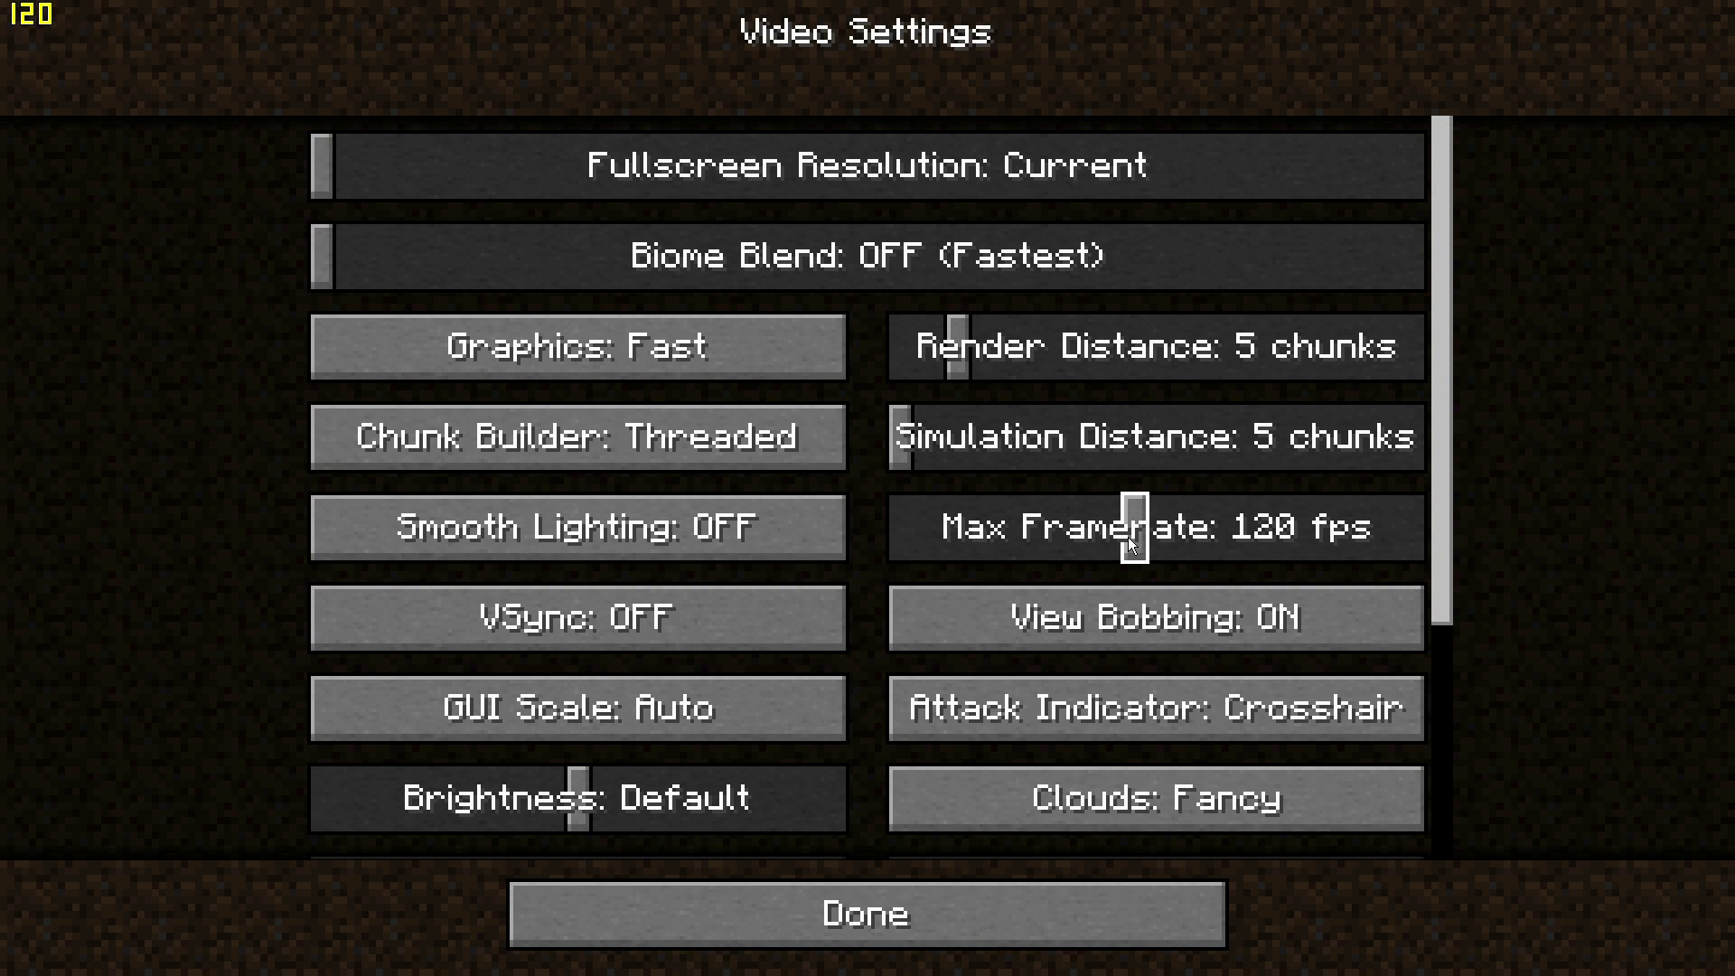
# - Return Max Framerate to Unlimited and leave VSync OFF after toggling it on briefly
pyautogui.moveTo(1119, 533); pyautogui.dragTo(1459, 529)
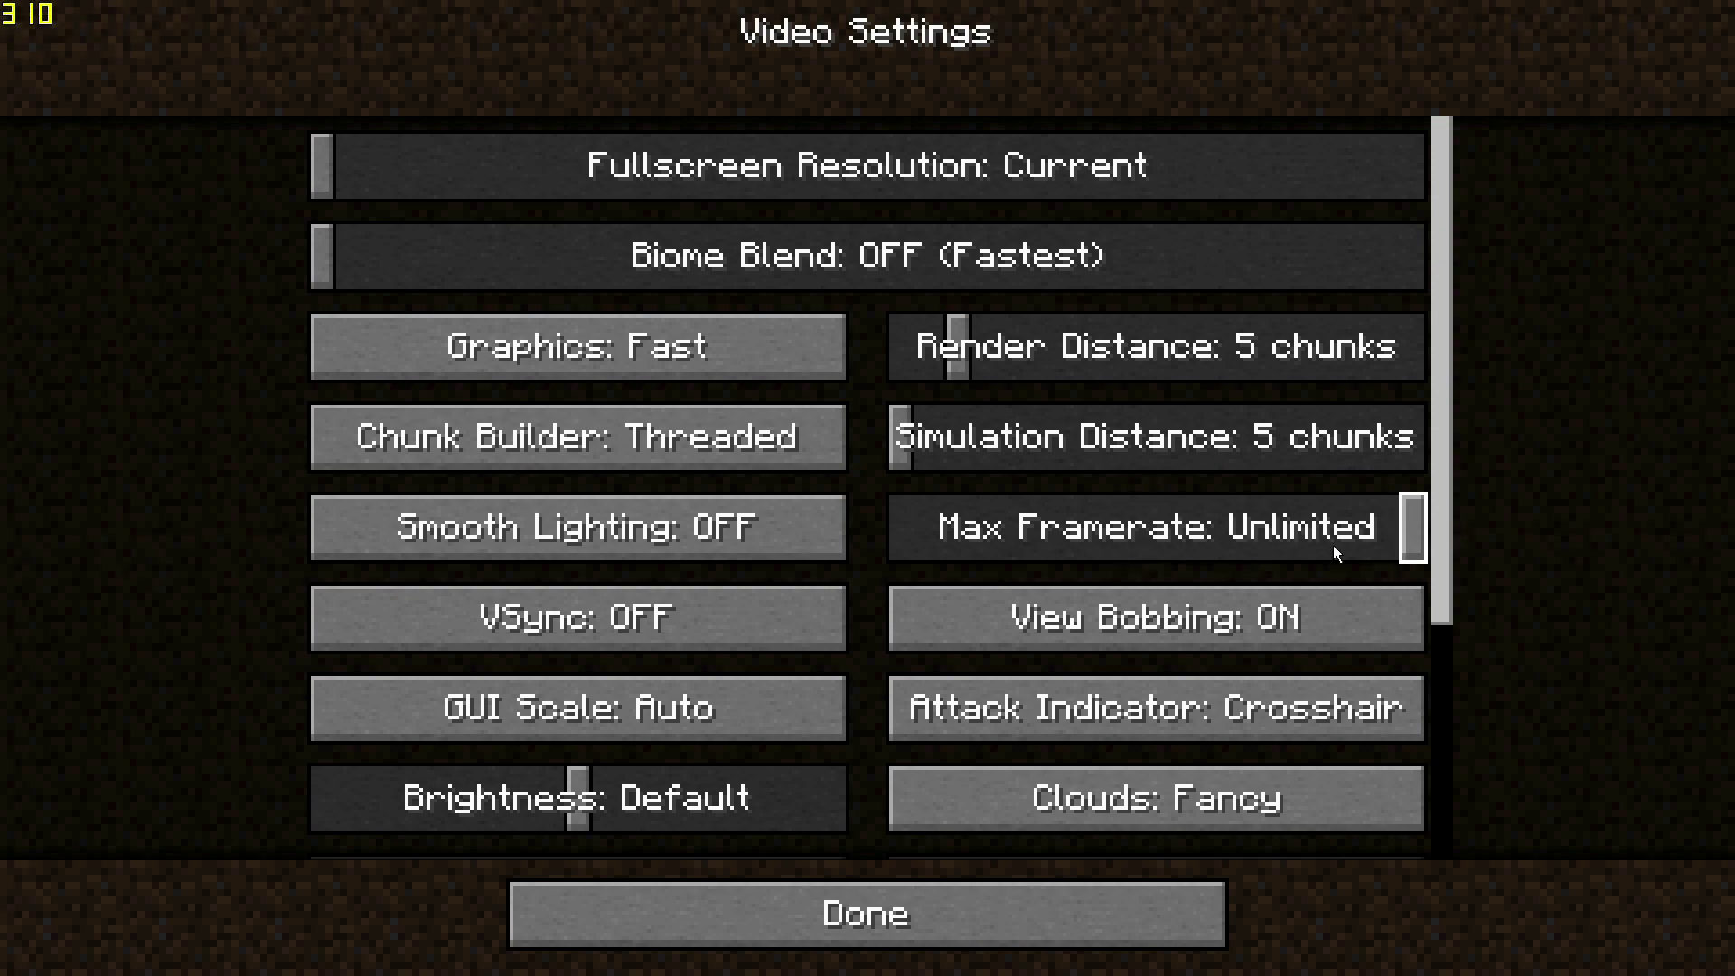
pyautogui.click(672, 625)
pyautogui.click(672, 625)
pyautogui.scroll(-3, 1137, 431)
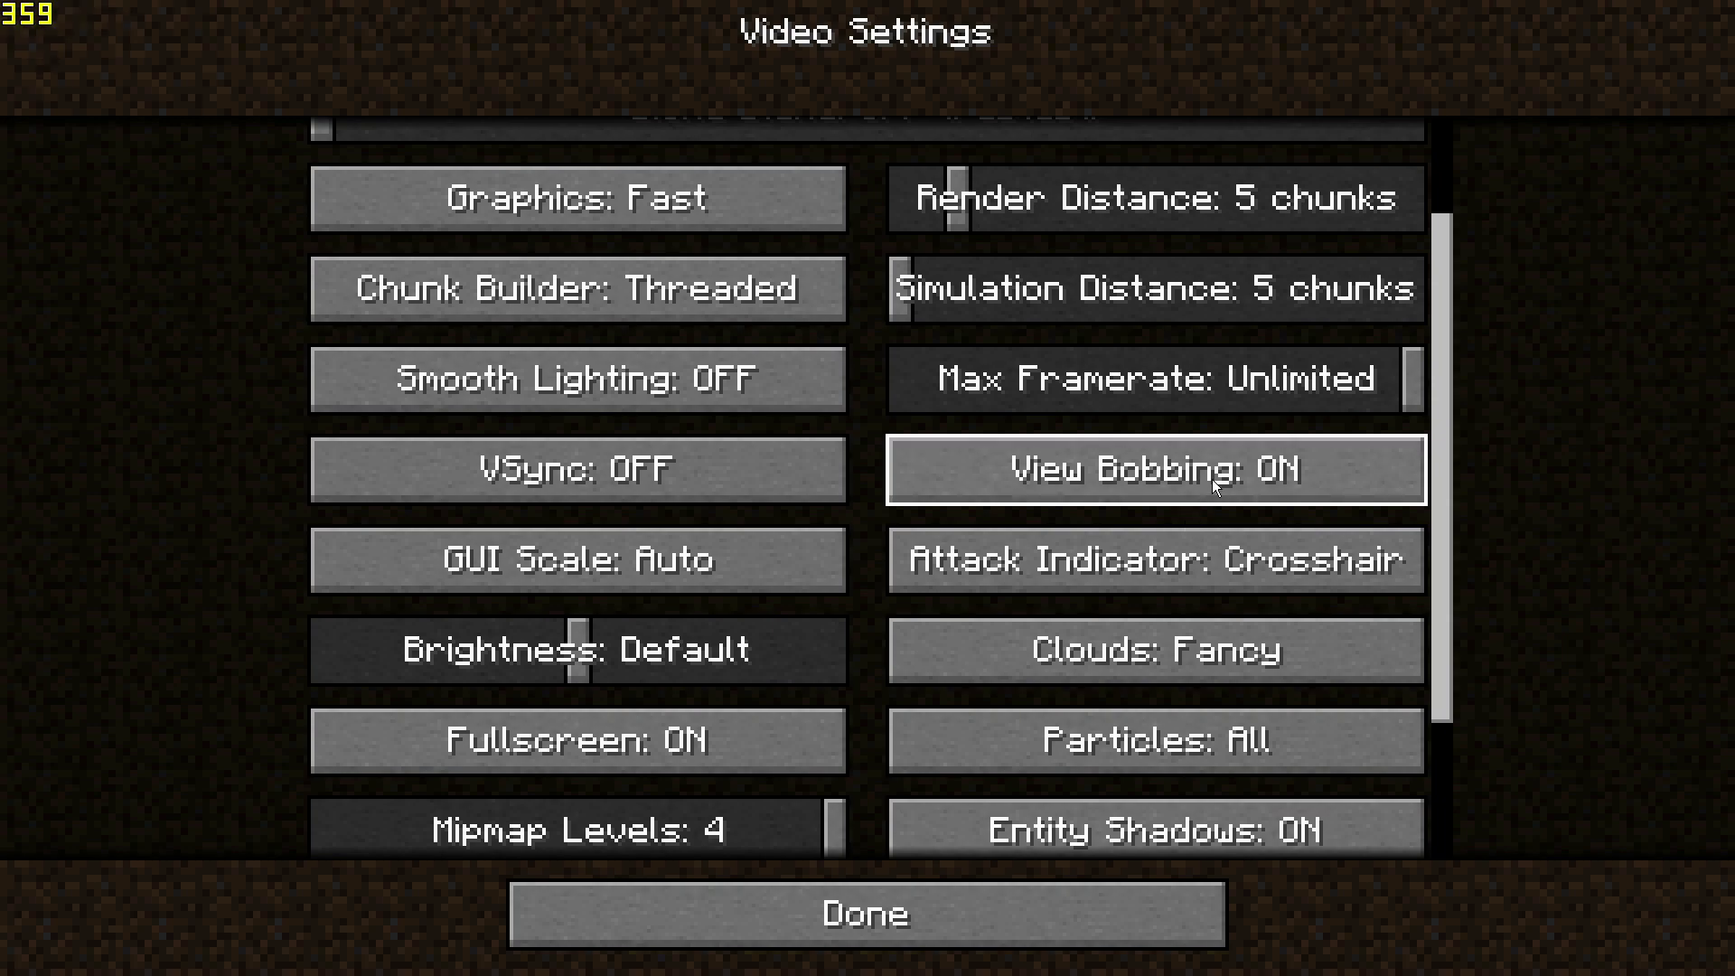
# - Cycle GUI Scale through 1, 2 and 3 up to 4
pyautogui.scroll(1, 1274, 480)
pyautogui.scroll(-1, 1275, 480)
pyautogui.scroll(-1, 1170, 450)
pyautogui.click(784, 482)
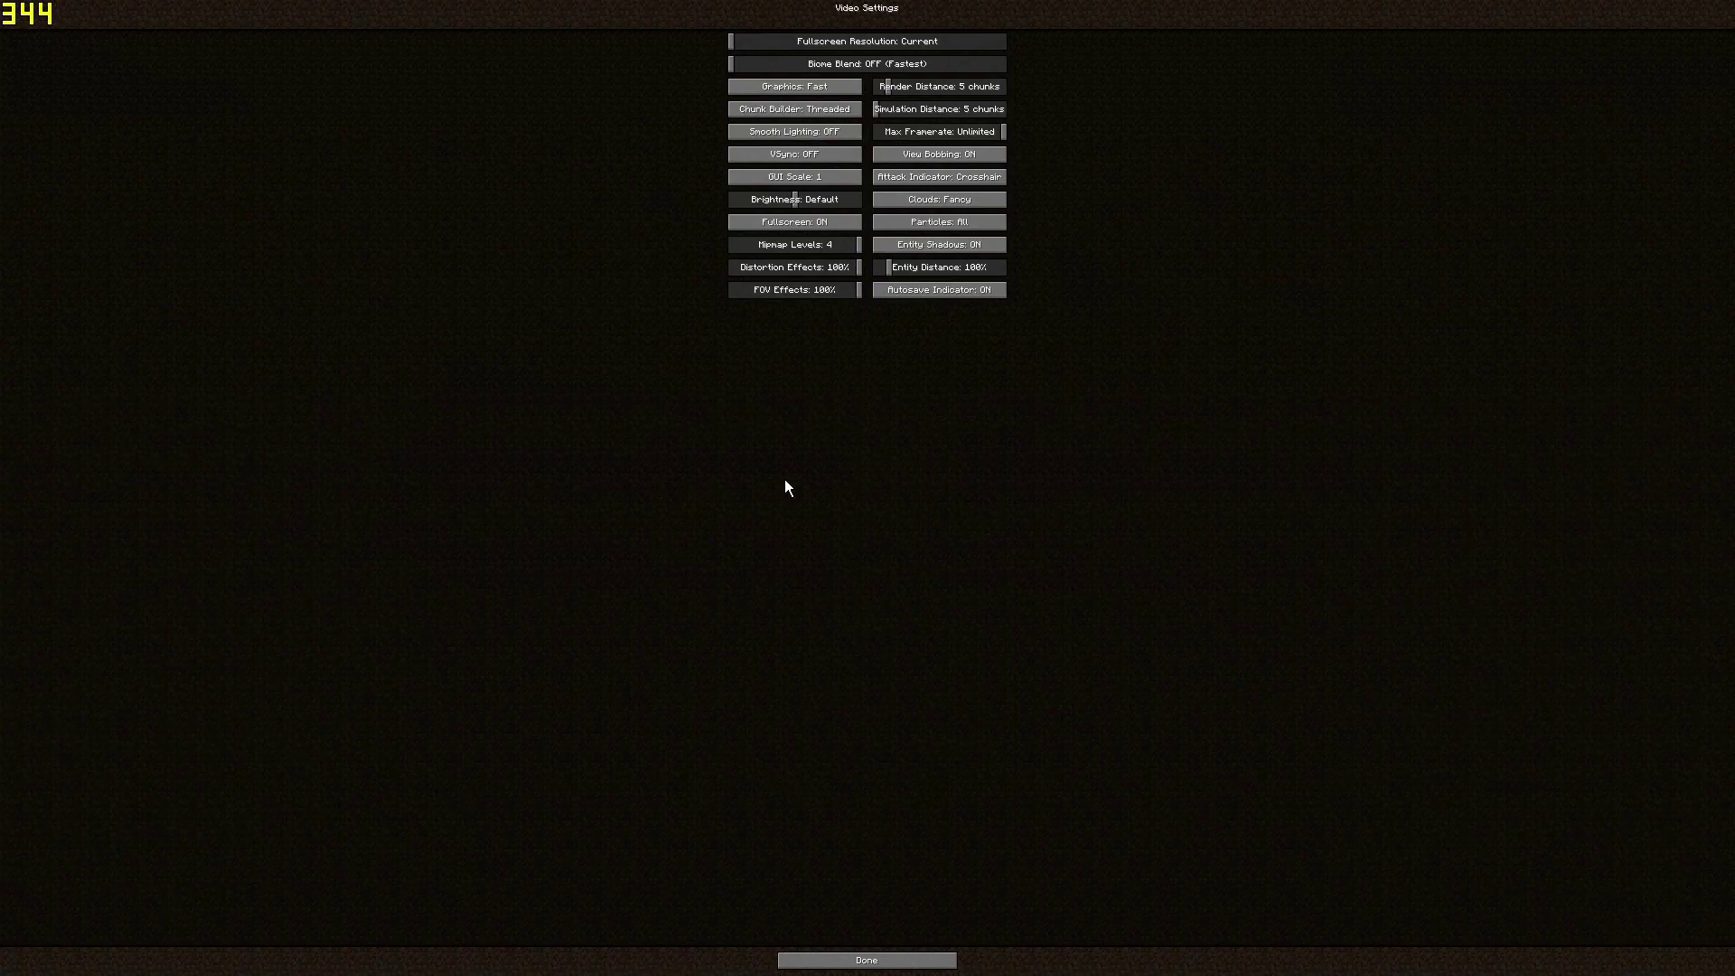
pyautogui.click(802, 178)
pyautogui.click(739, 355)
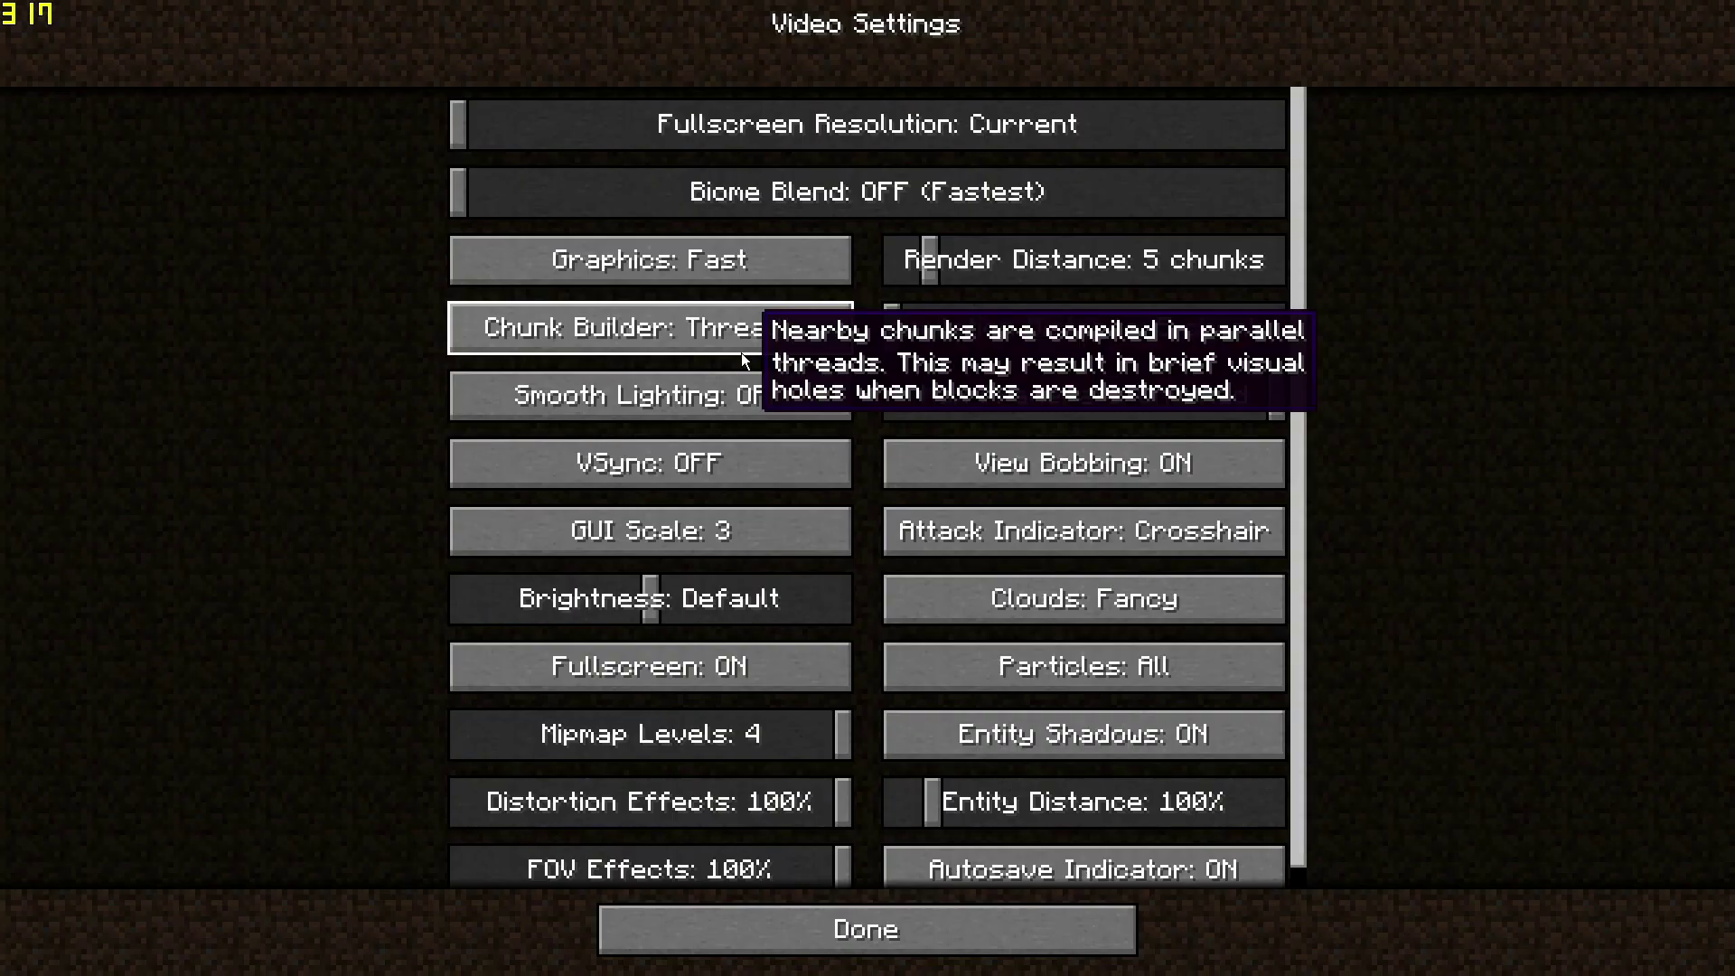
pyautogui.click(749, 538)
pyautogui.scroll(-3, 774, 687)
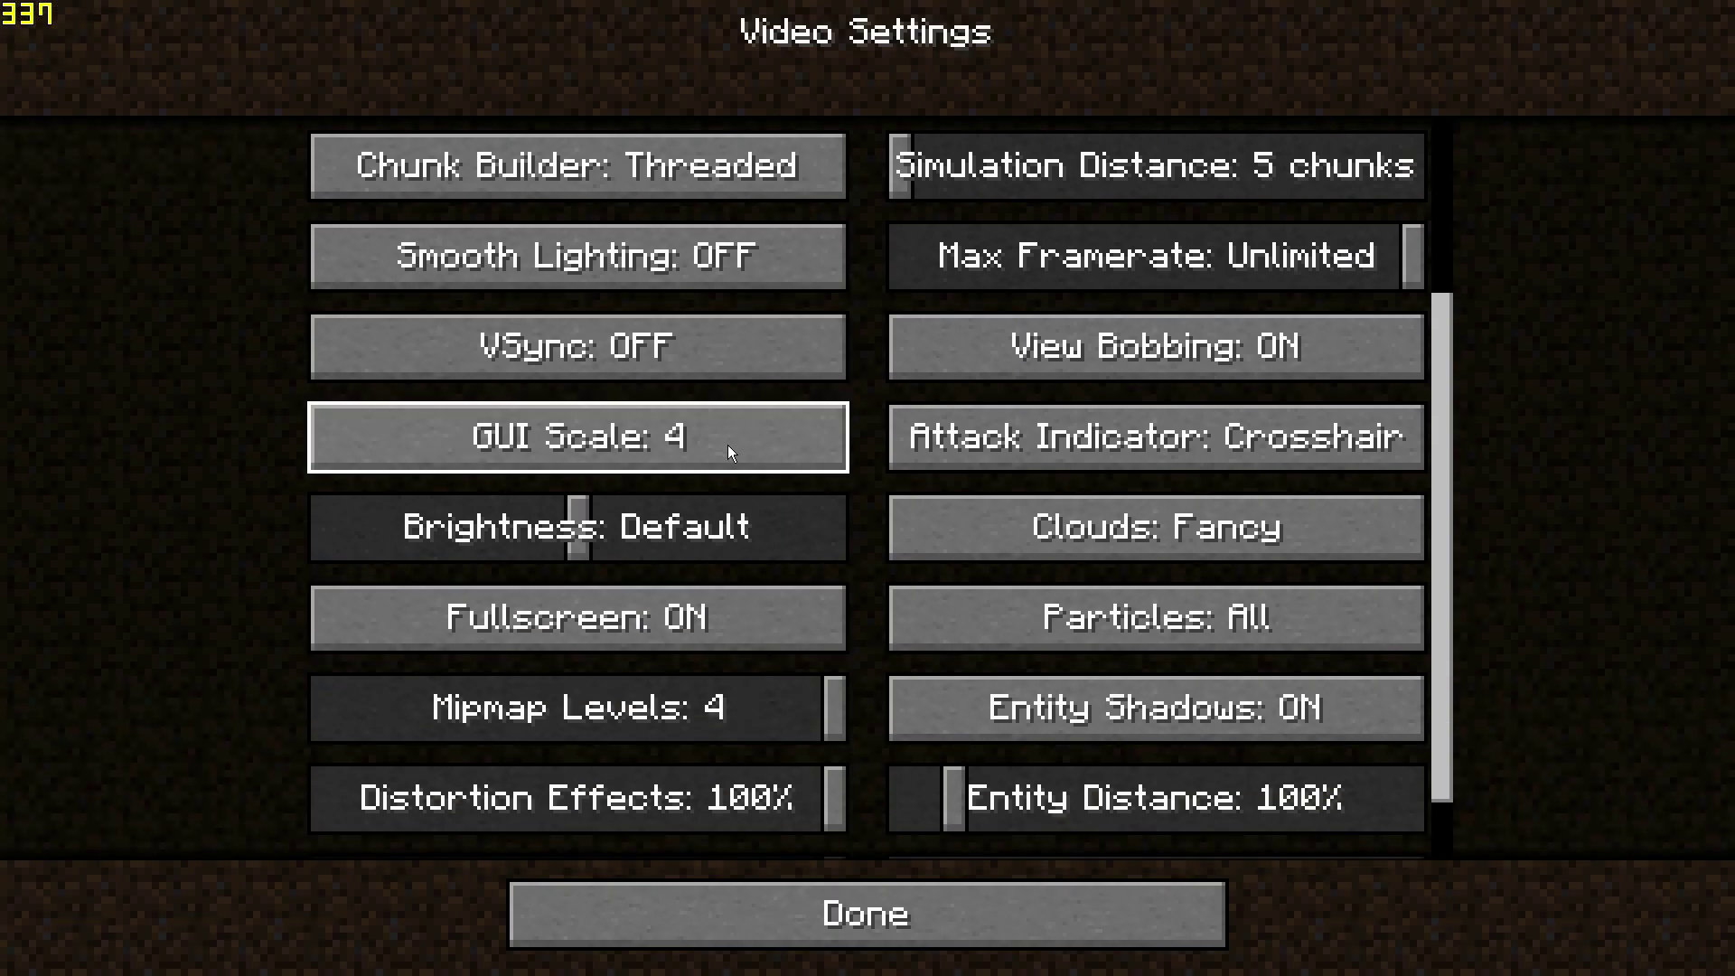
# - Cycle GUI Scale back past Auto and through 1–3 to settle on 4
pyautogui.click(715, 440)
pyautogui.scroll(-1, 774, 606)
pyautogui.click(779, 630)
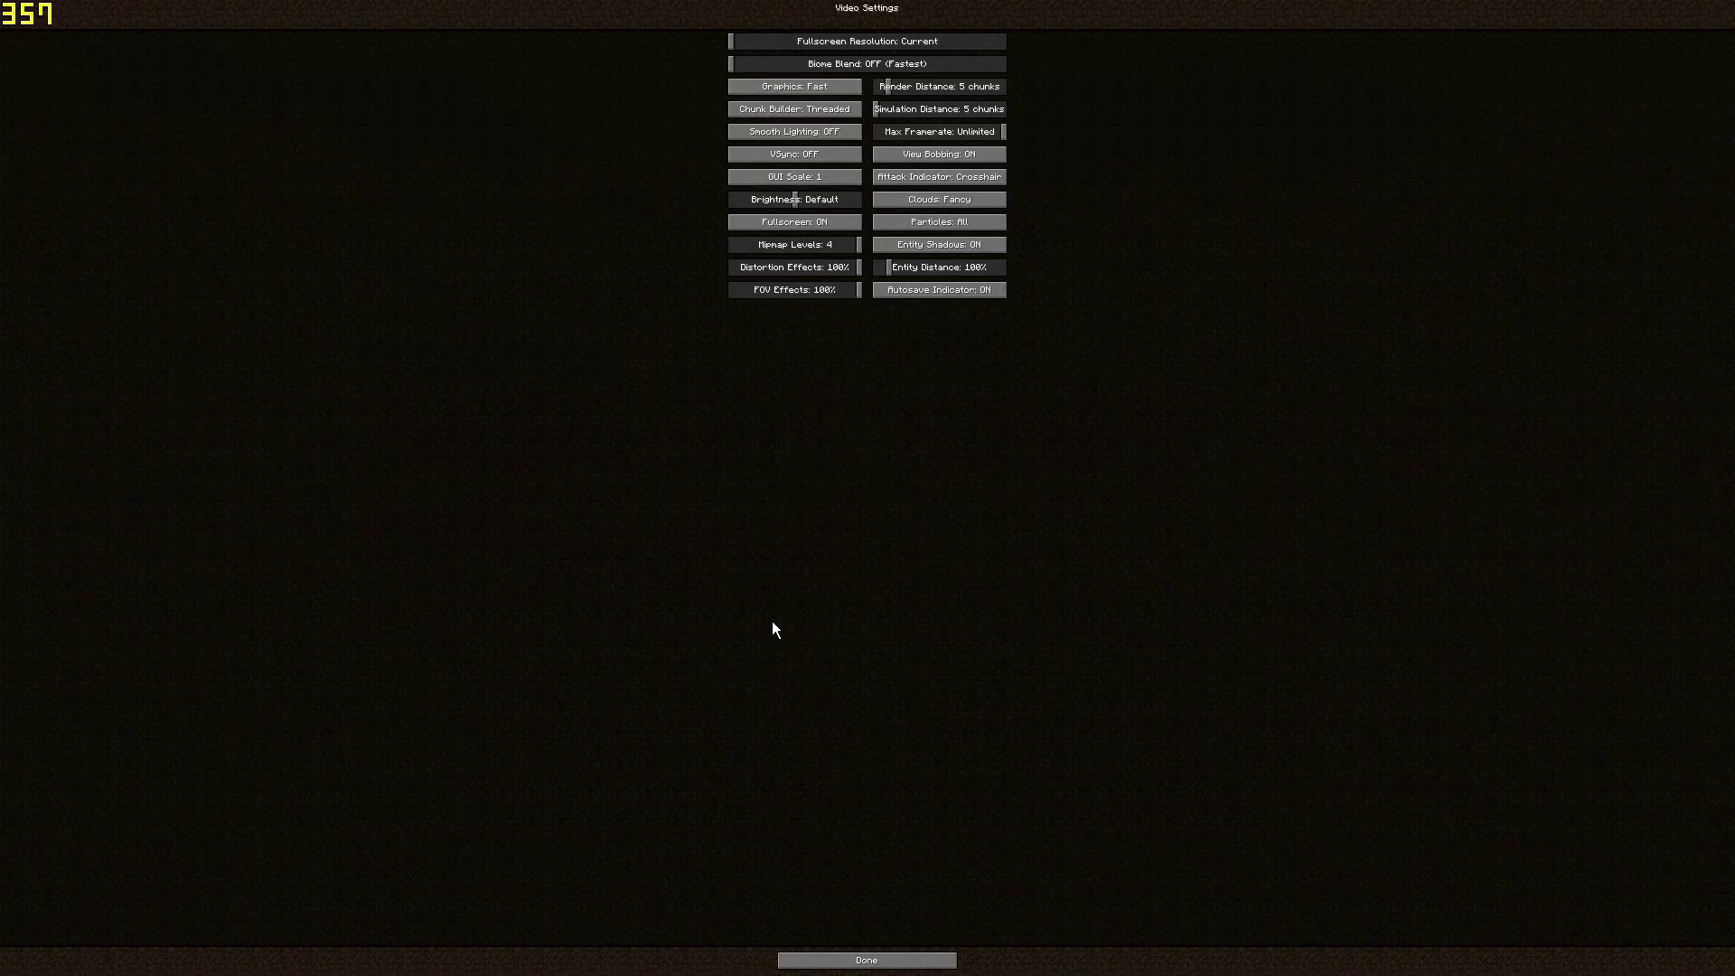
pyautogui.click(831, 179)
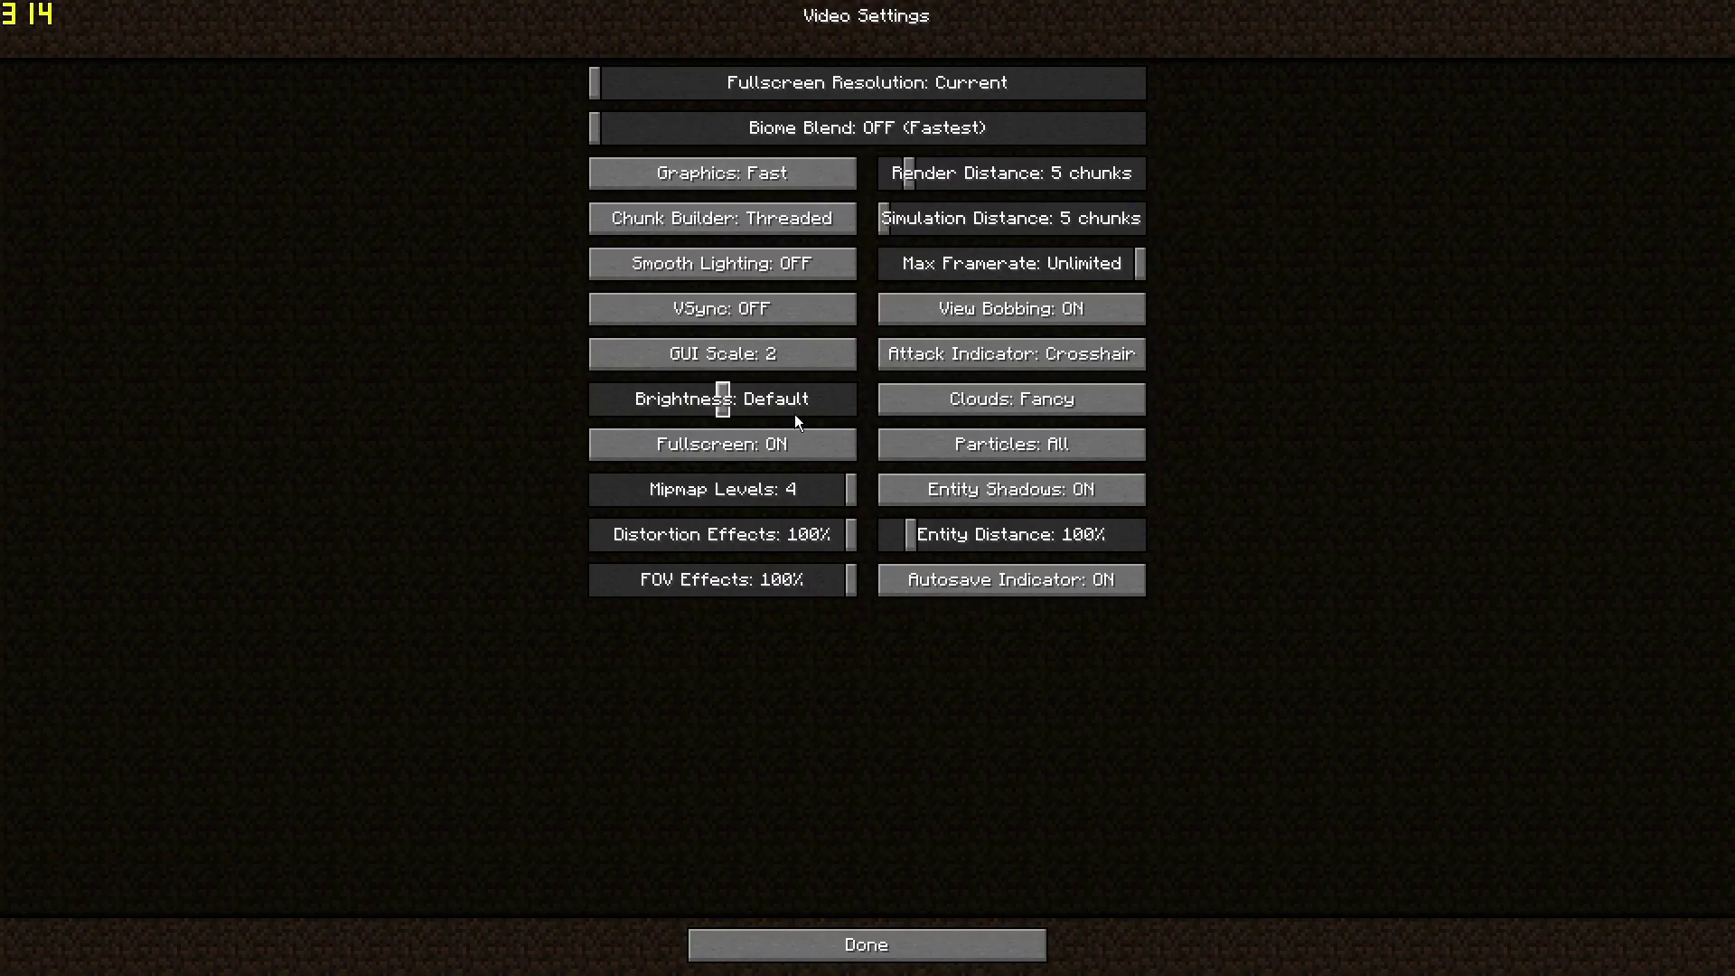
pyautogui.click(786, 356)
pyautogui.click(786, 539)
pyautogui.scroll(-1, 759, 638)
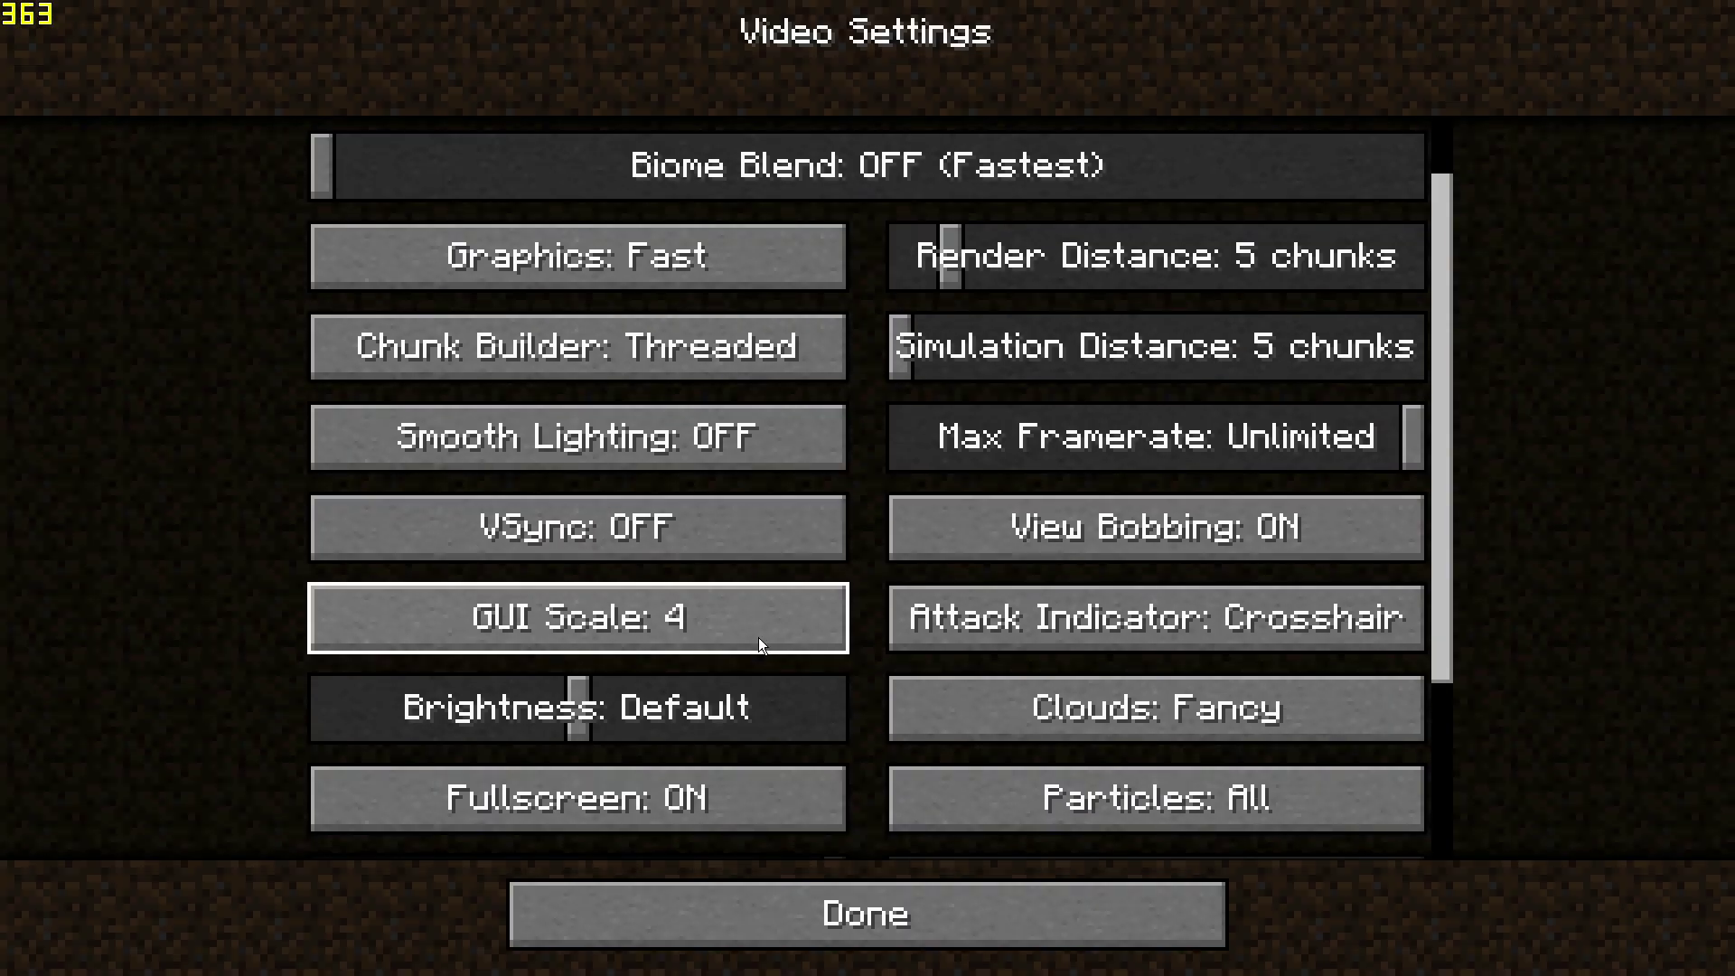
pyautogui.scroll(-1, 757, 638)
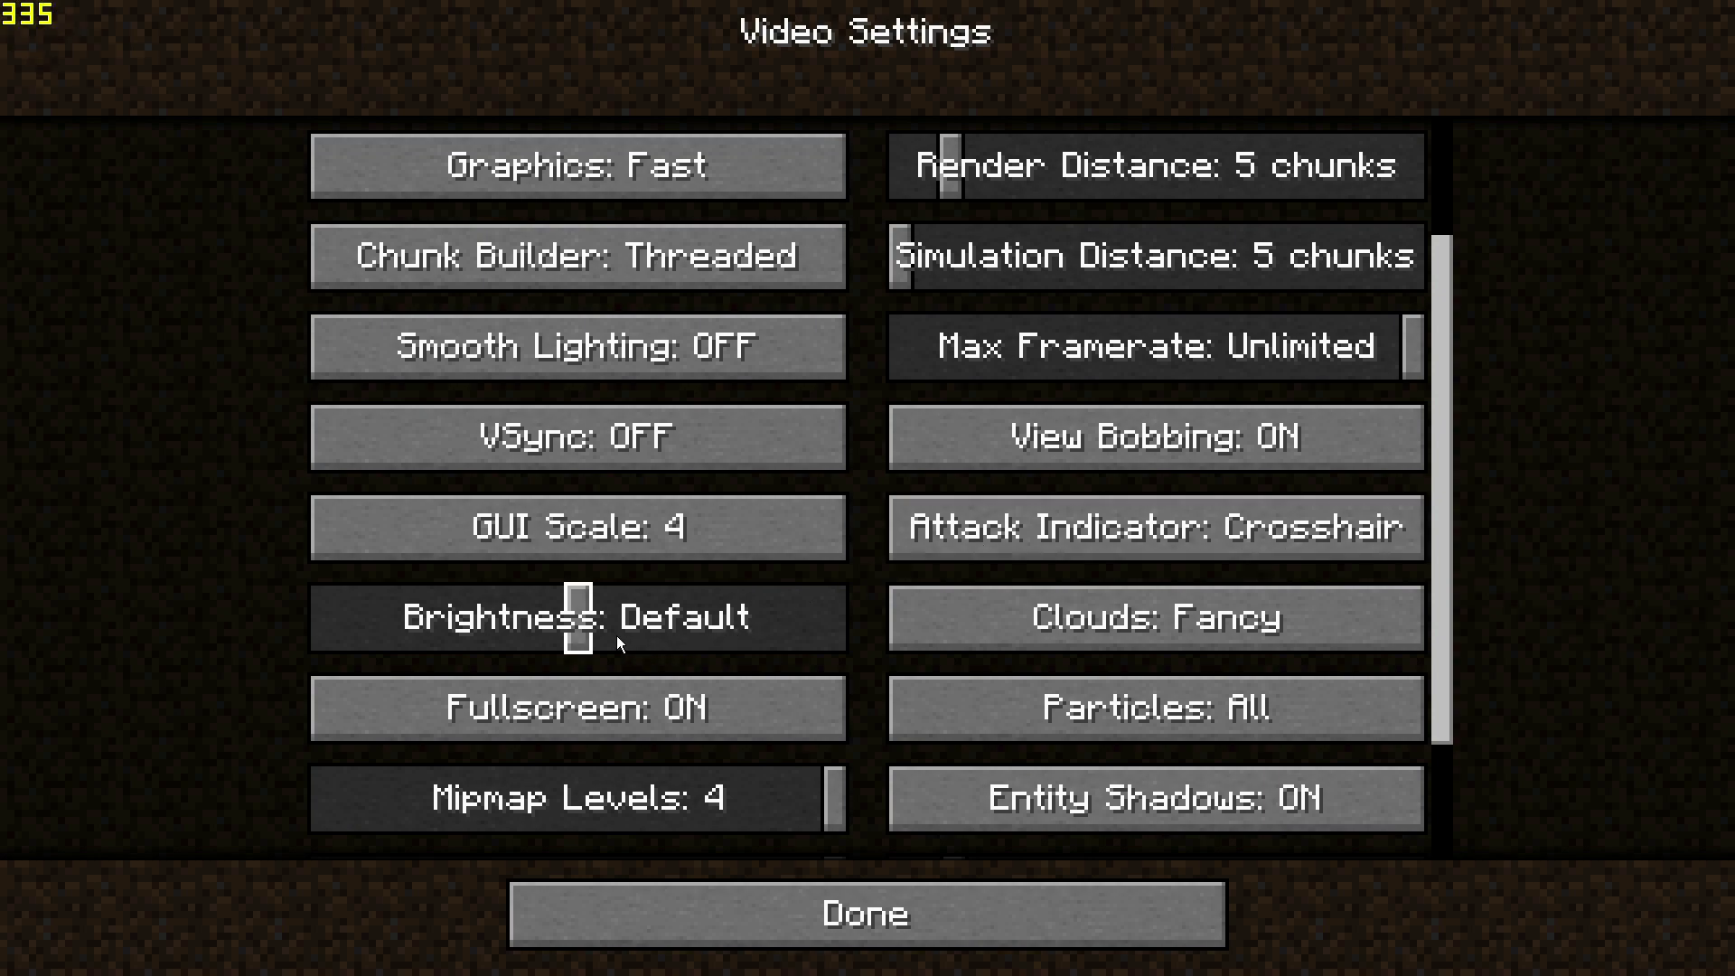
# - Slide Brightness from Default all the way up to Bright
pyautogui.moveTo(590, 638)
pyautogui.mouseDown()
pyautogui.moveTo(628, 613)
pyautogui.moveTo(583, 619)
pyautogui.mouseUp()
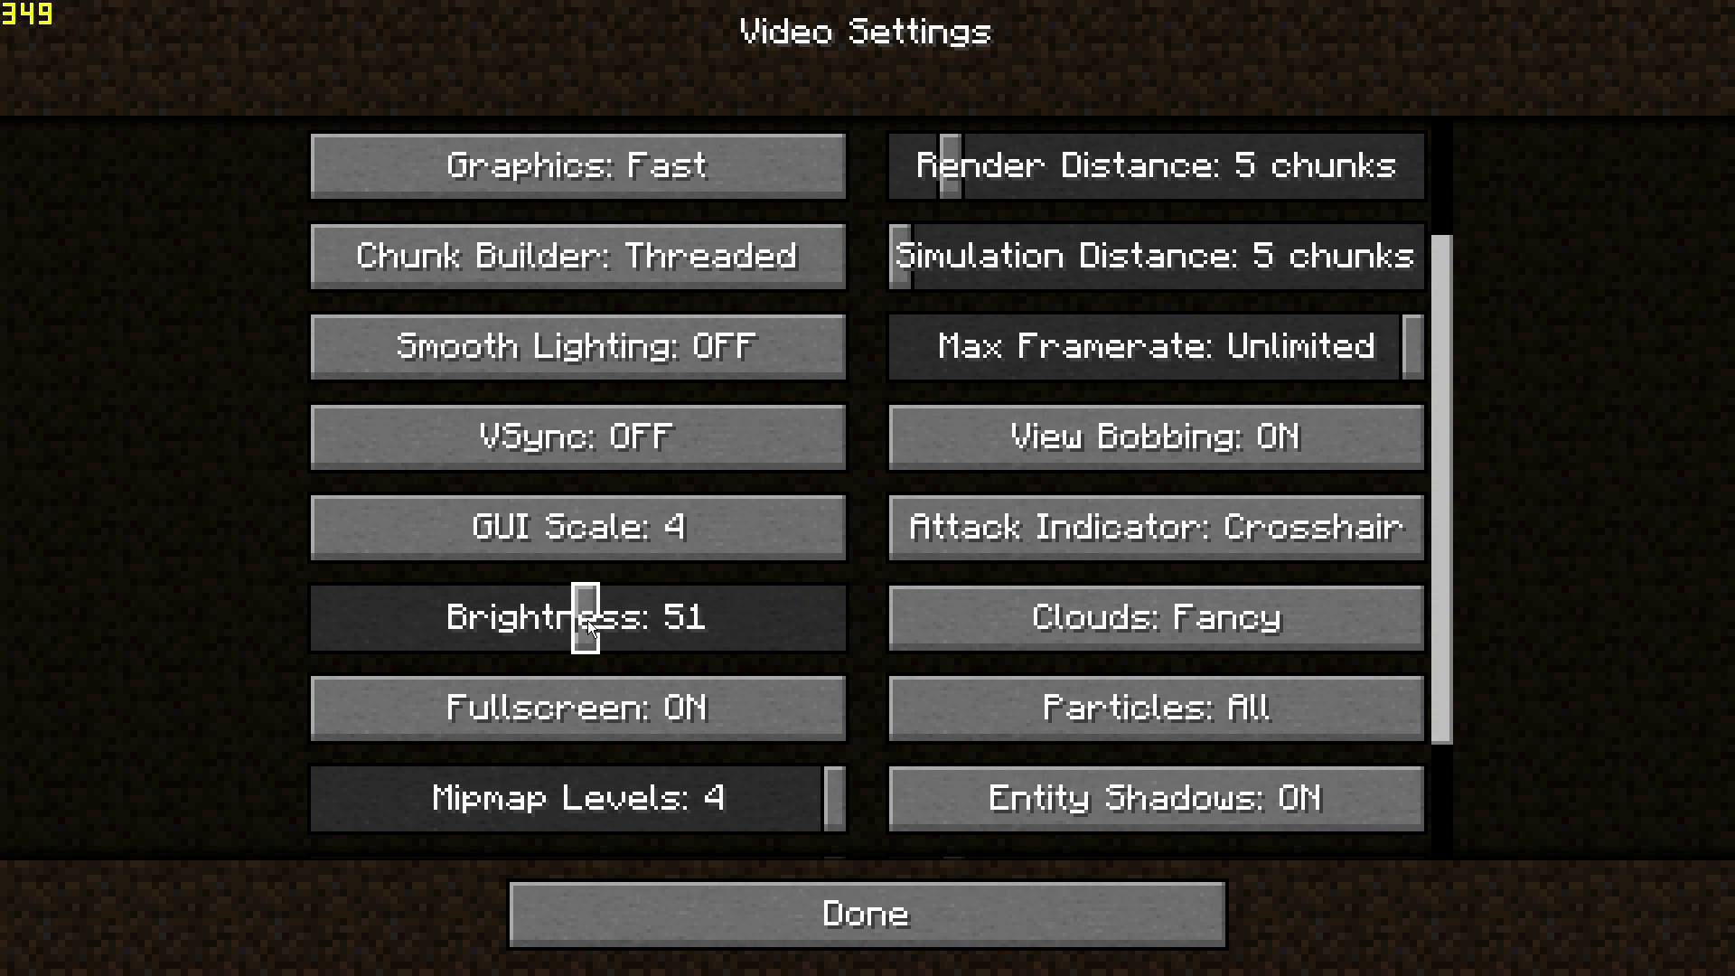
pyautogui.moveTo(586, 620); pyautogui.dragTo(863, 618)
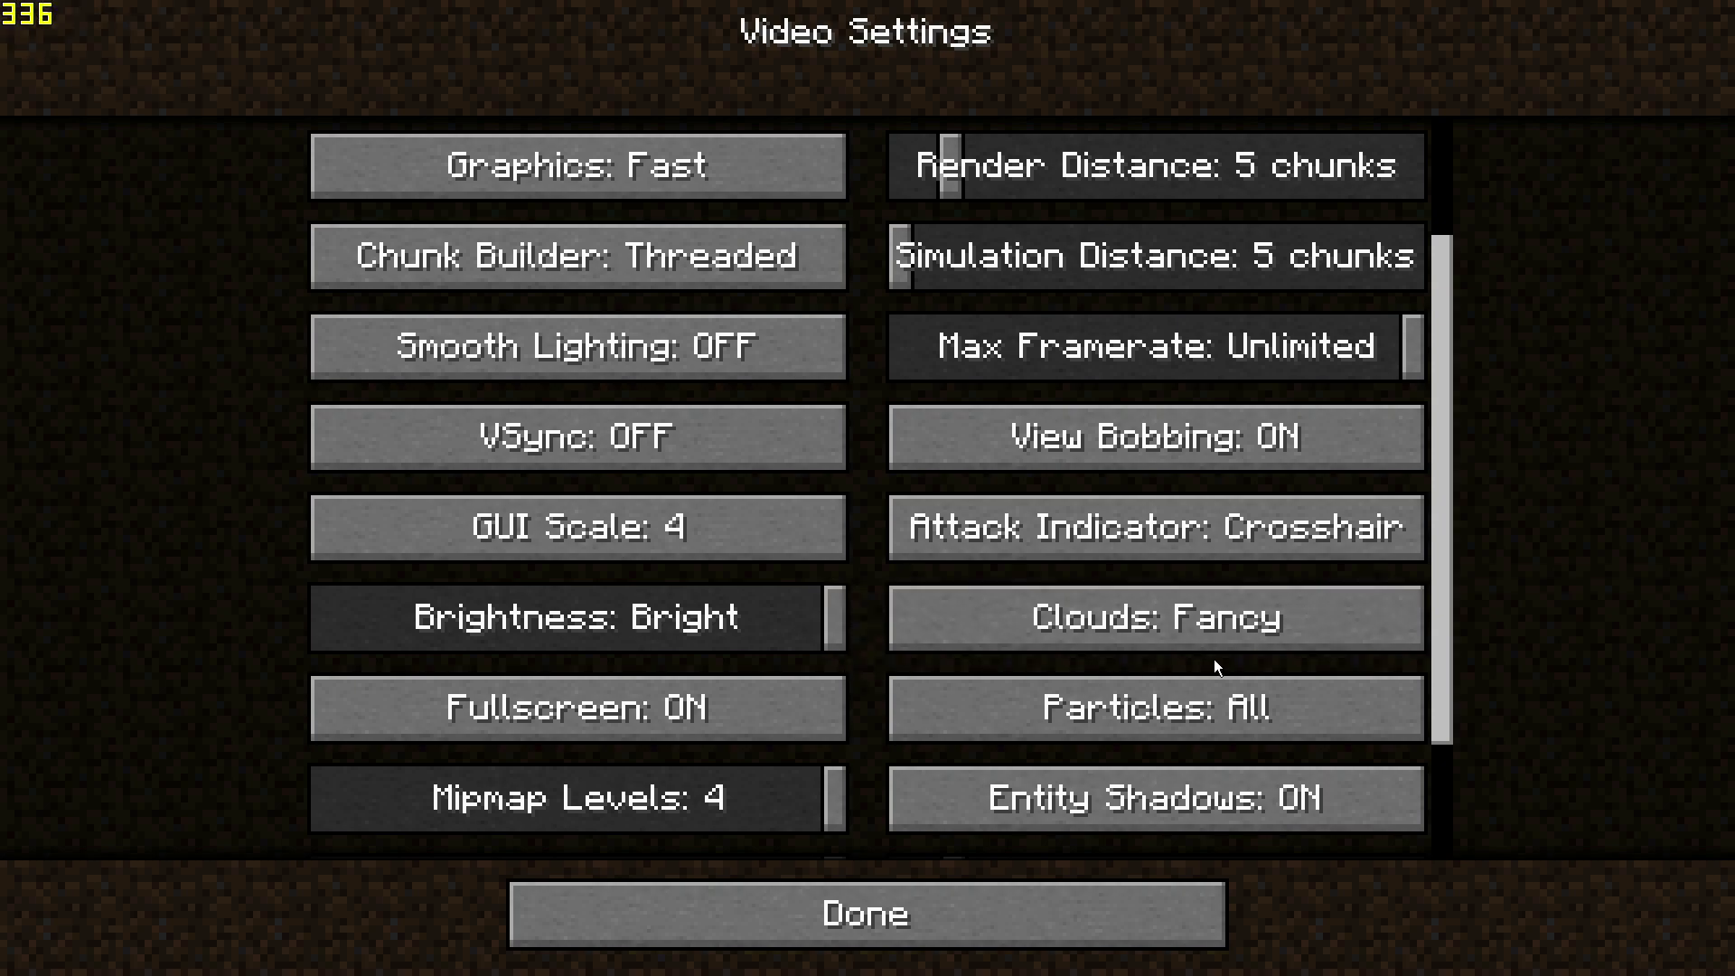
pyautogui.scroll(-2, 1203, 625)
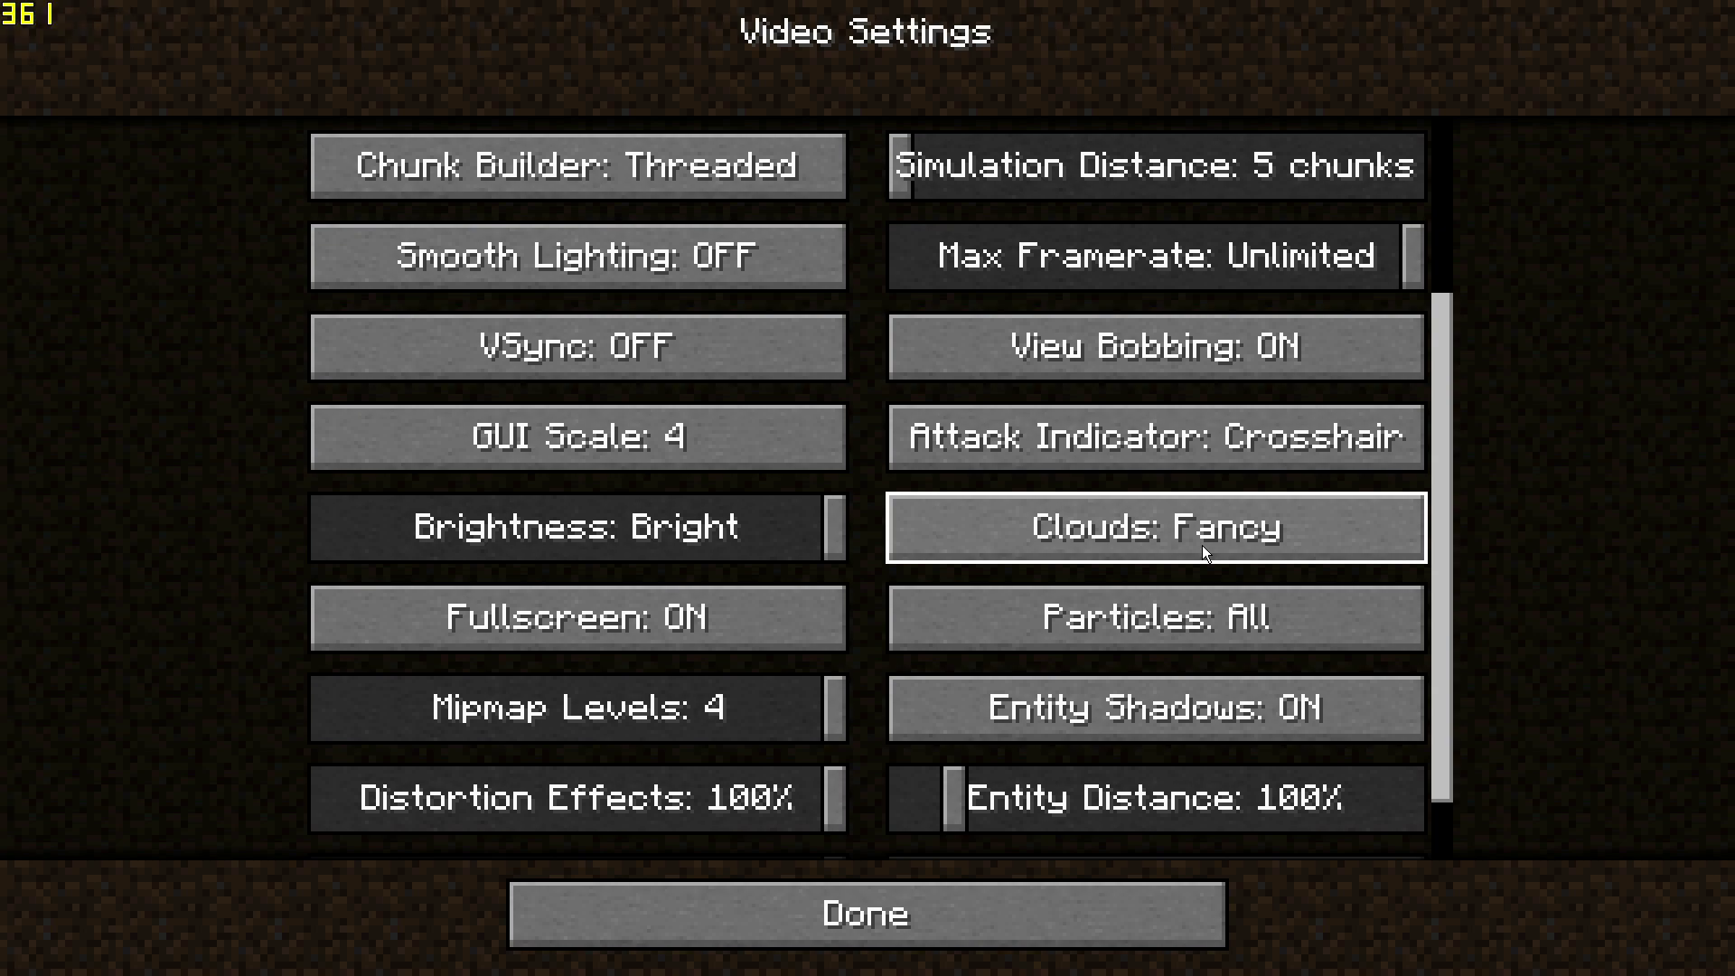
# - Cycle the Clouds option through Fast and Fancy, leaving it at OFF
pyautogui.click(1202, 547)
pyautogui.click(1203, 545)
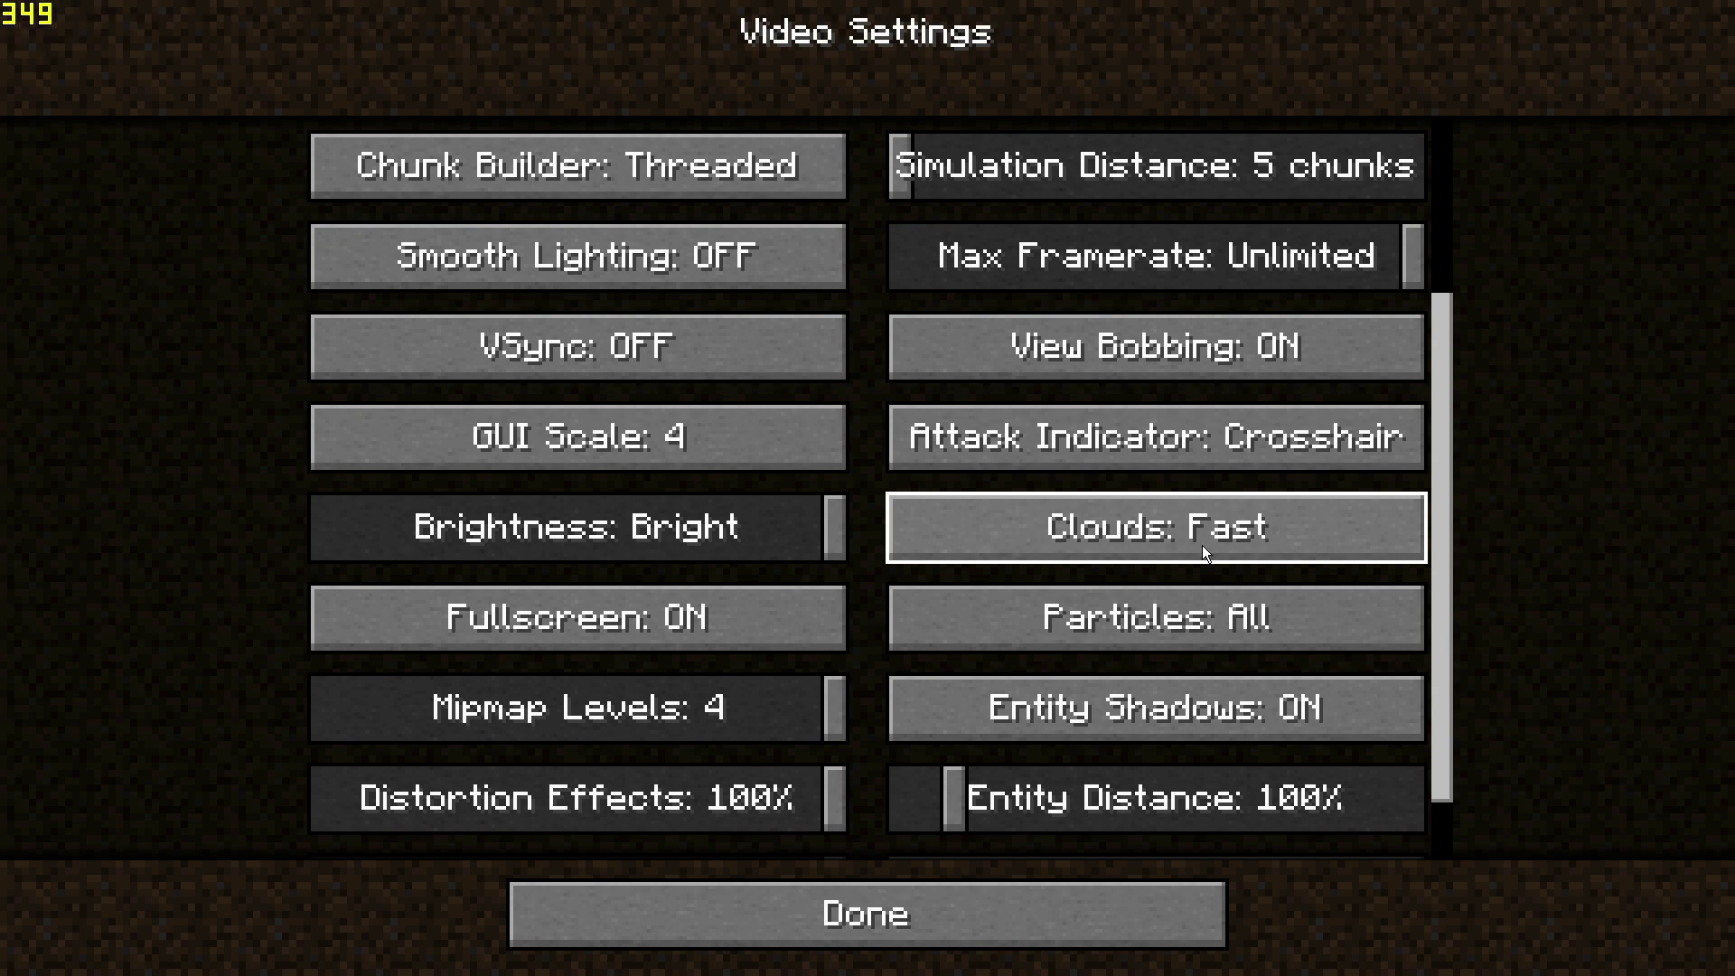
pyautogui.click(1203, 547)
pyautogui.click(1203, 546)
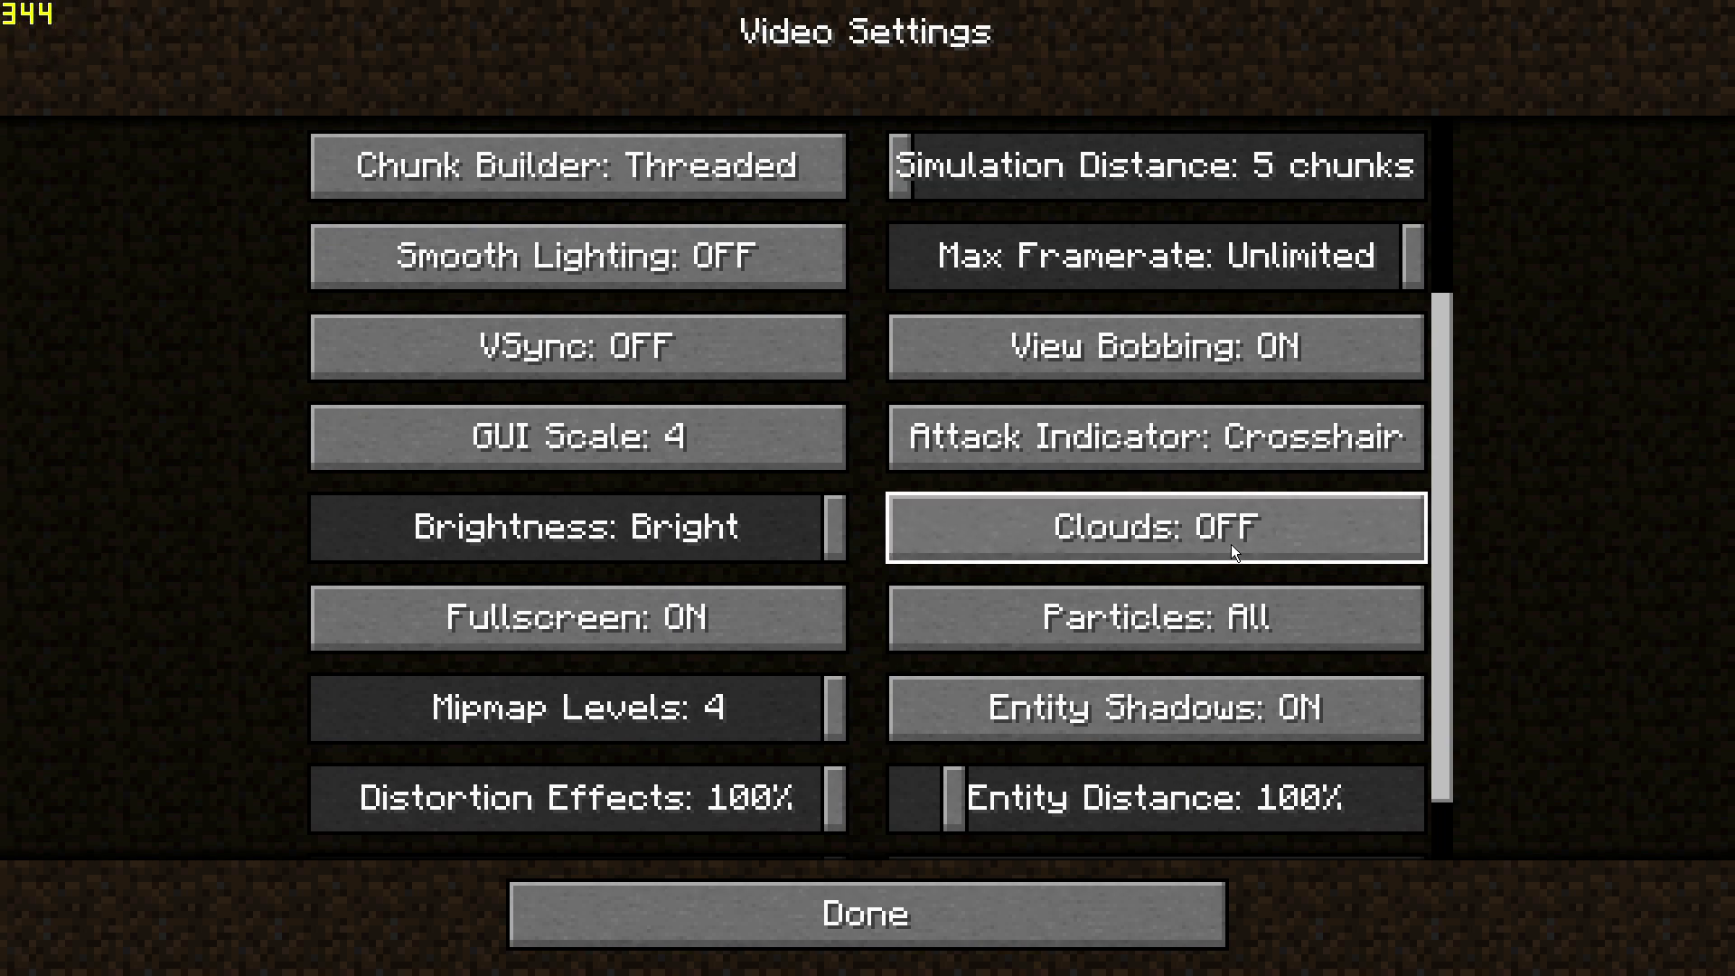
pyautogui.click(1231, 552)
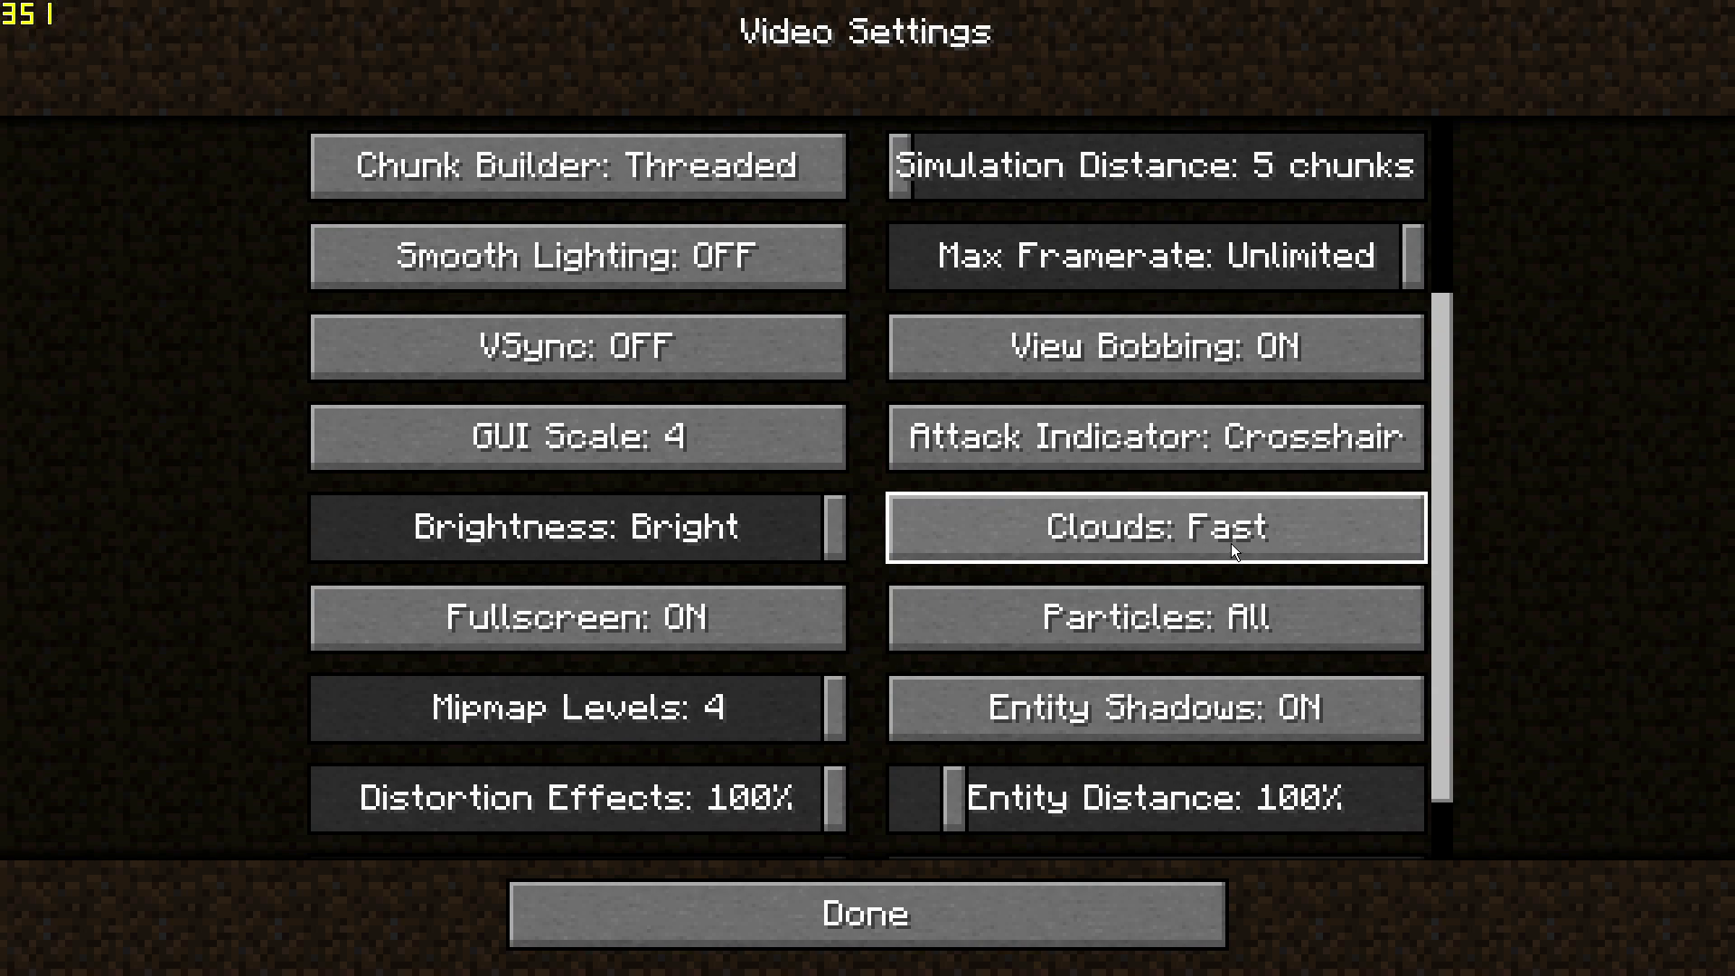
pyautogui.click(1231, 548)
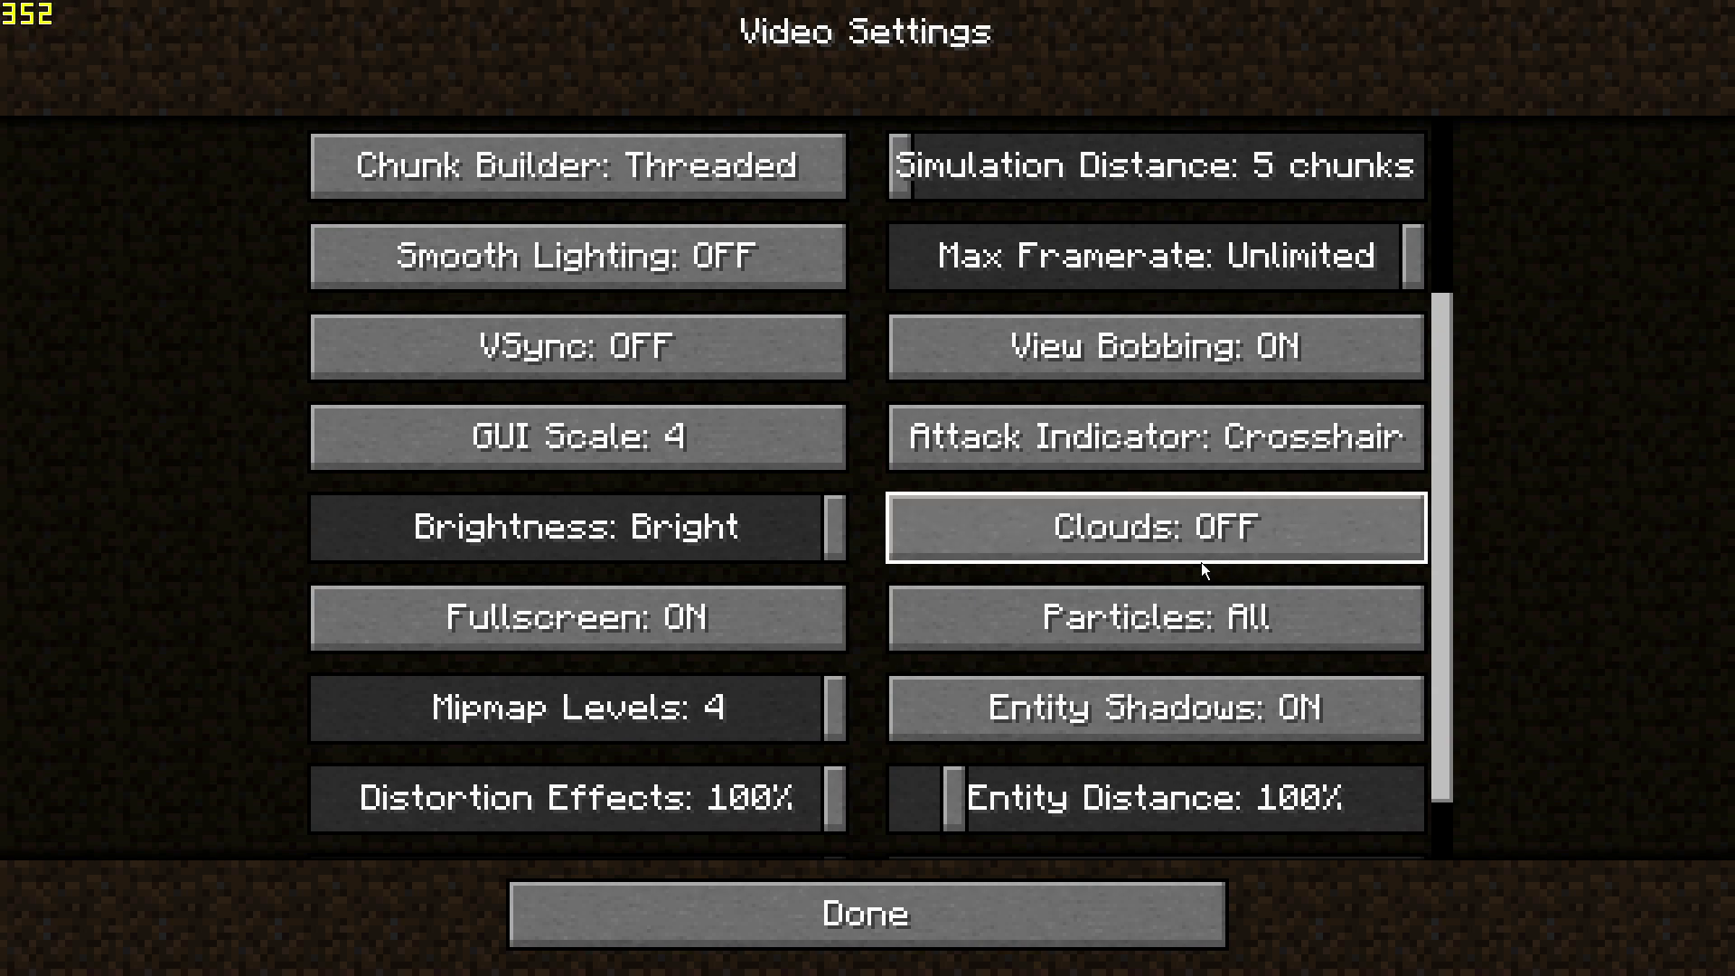
# - Lower Particles from All through Decreased to Minimal
pyautogui.scroll(-2, 1170, 547)
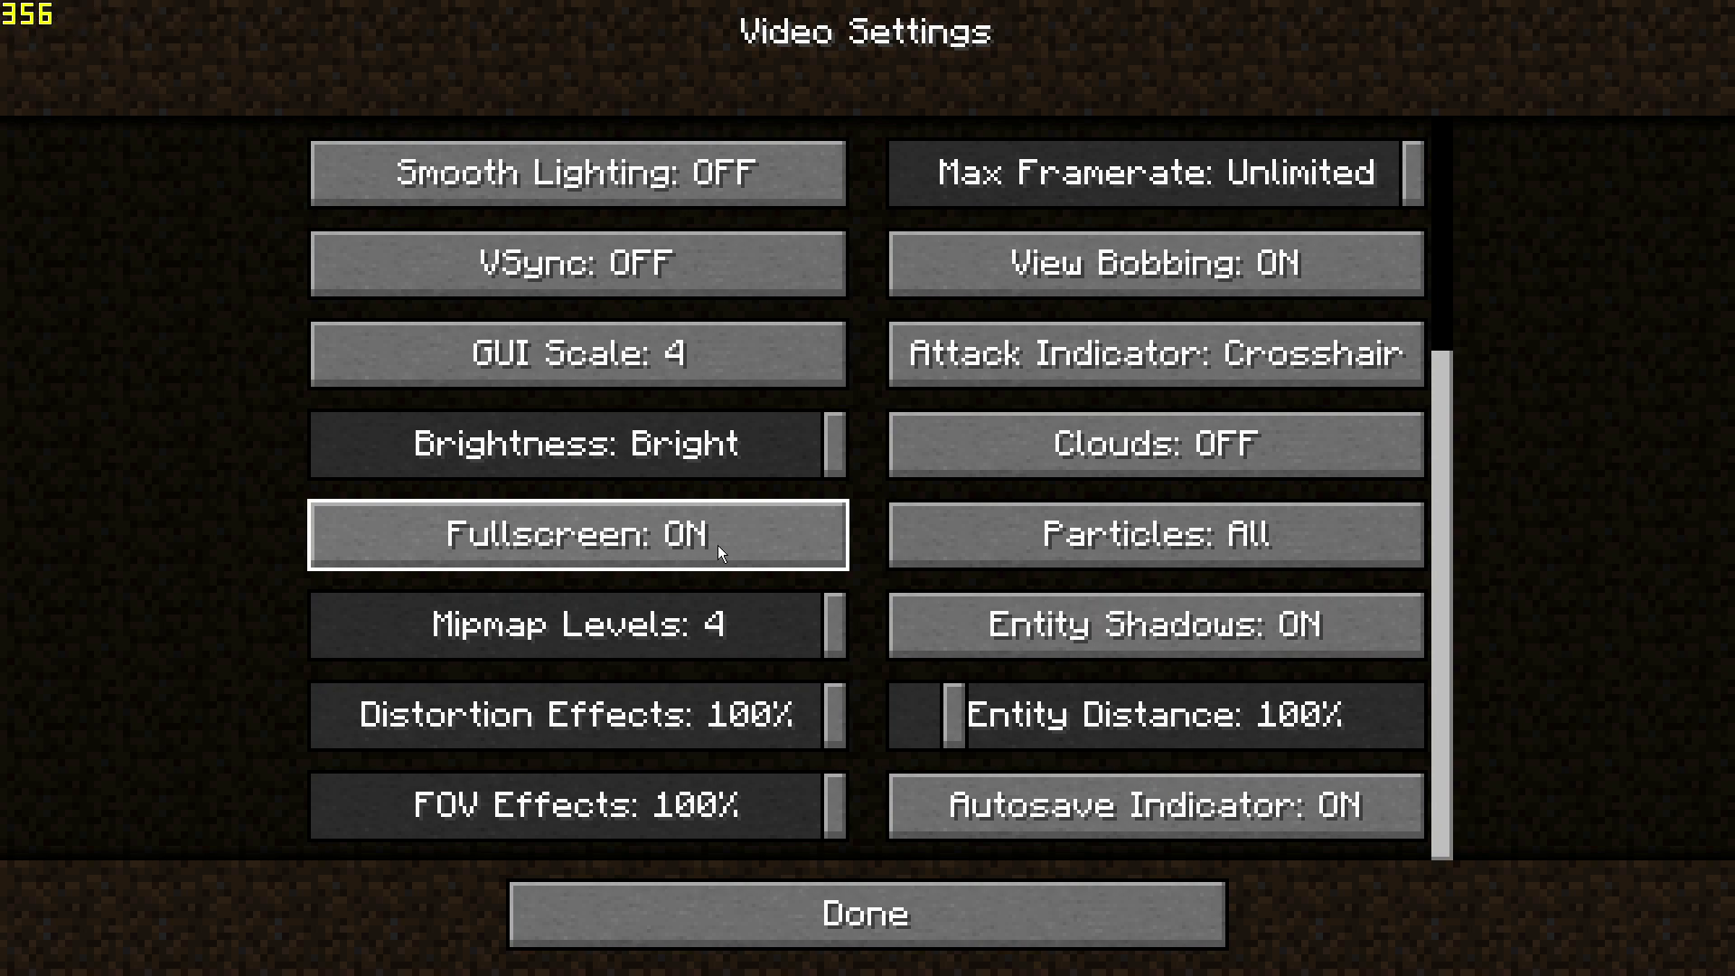
pyautogui.click(1254, 548)
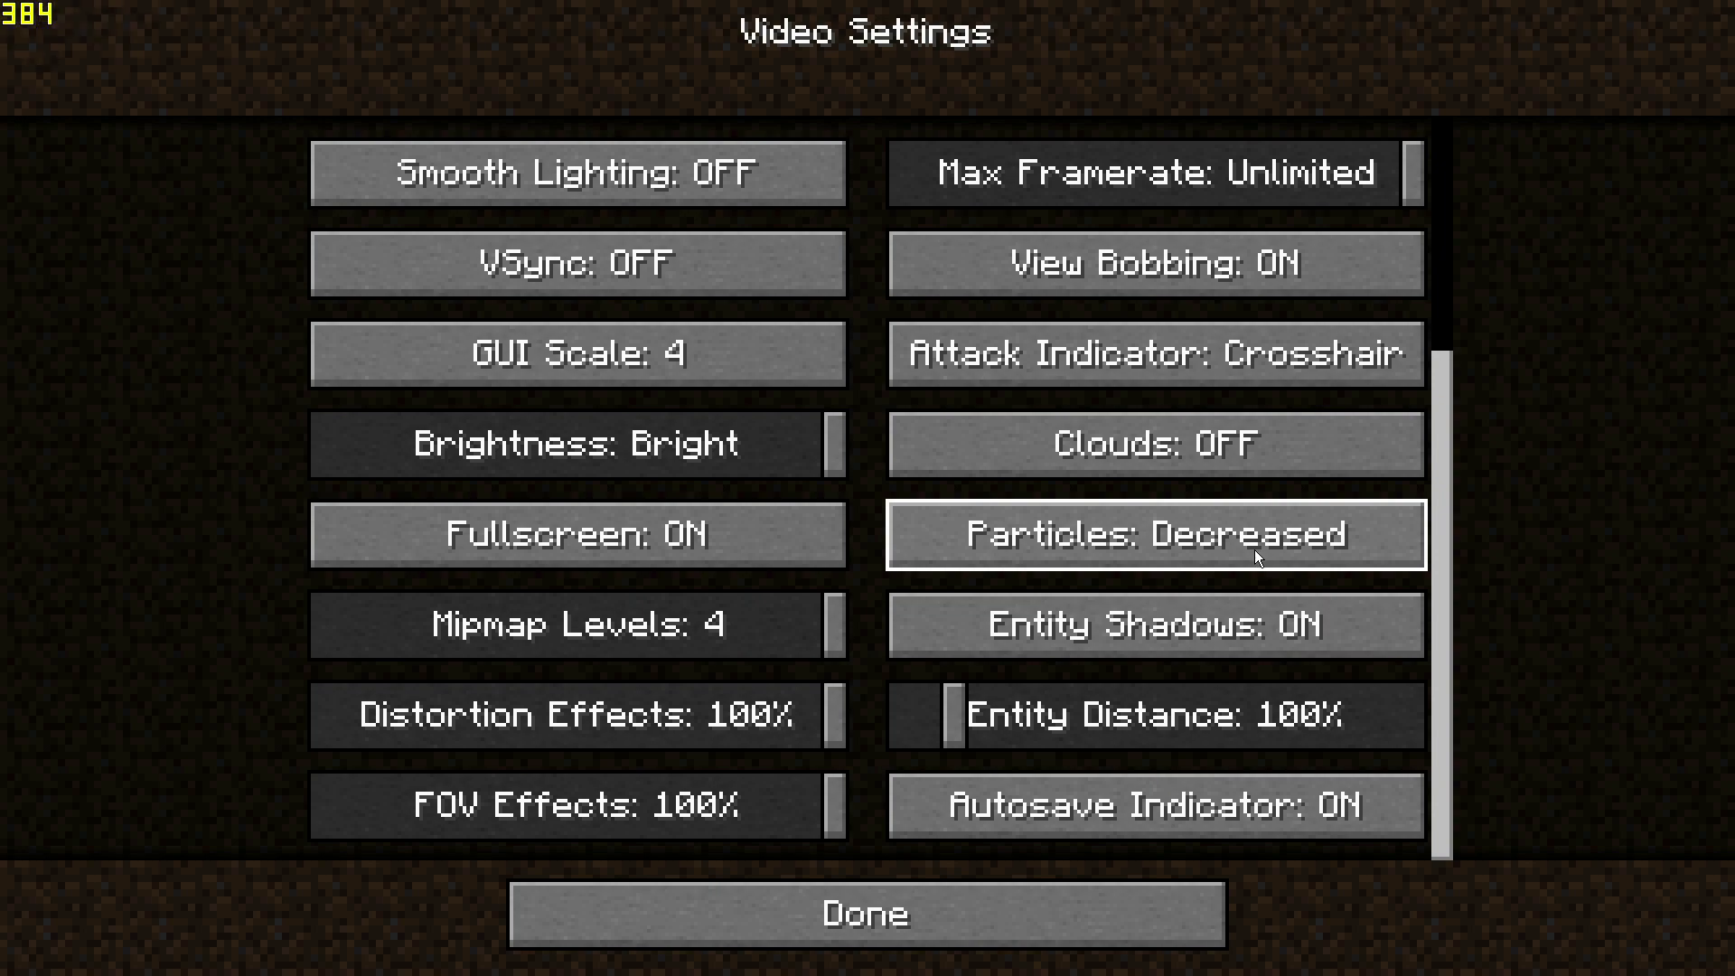
pyautogui.click(1253, 548)
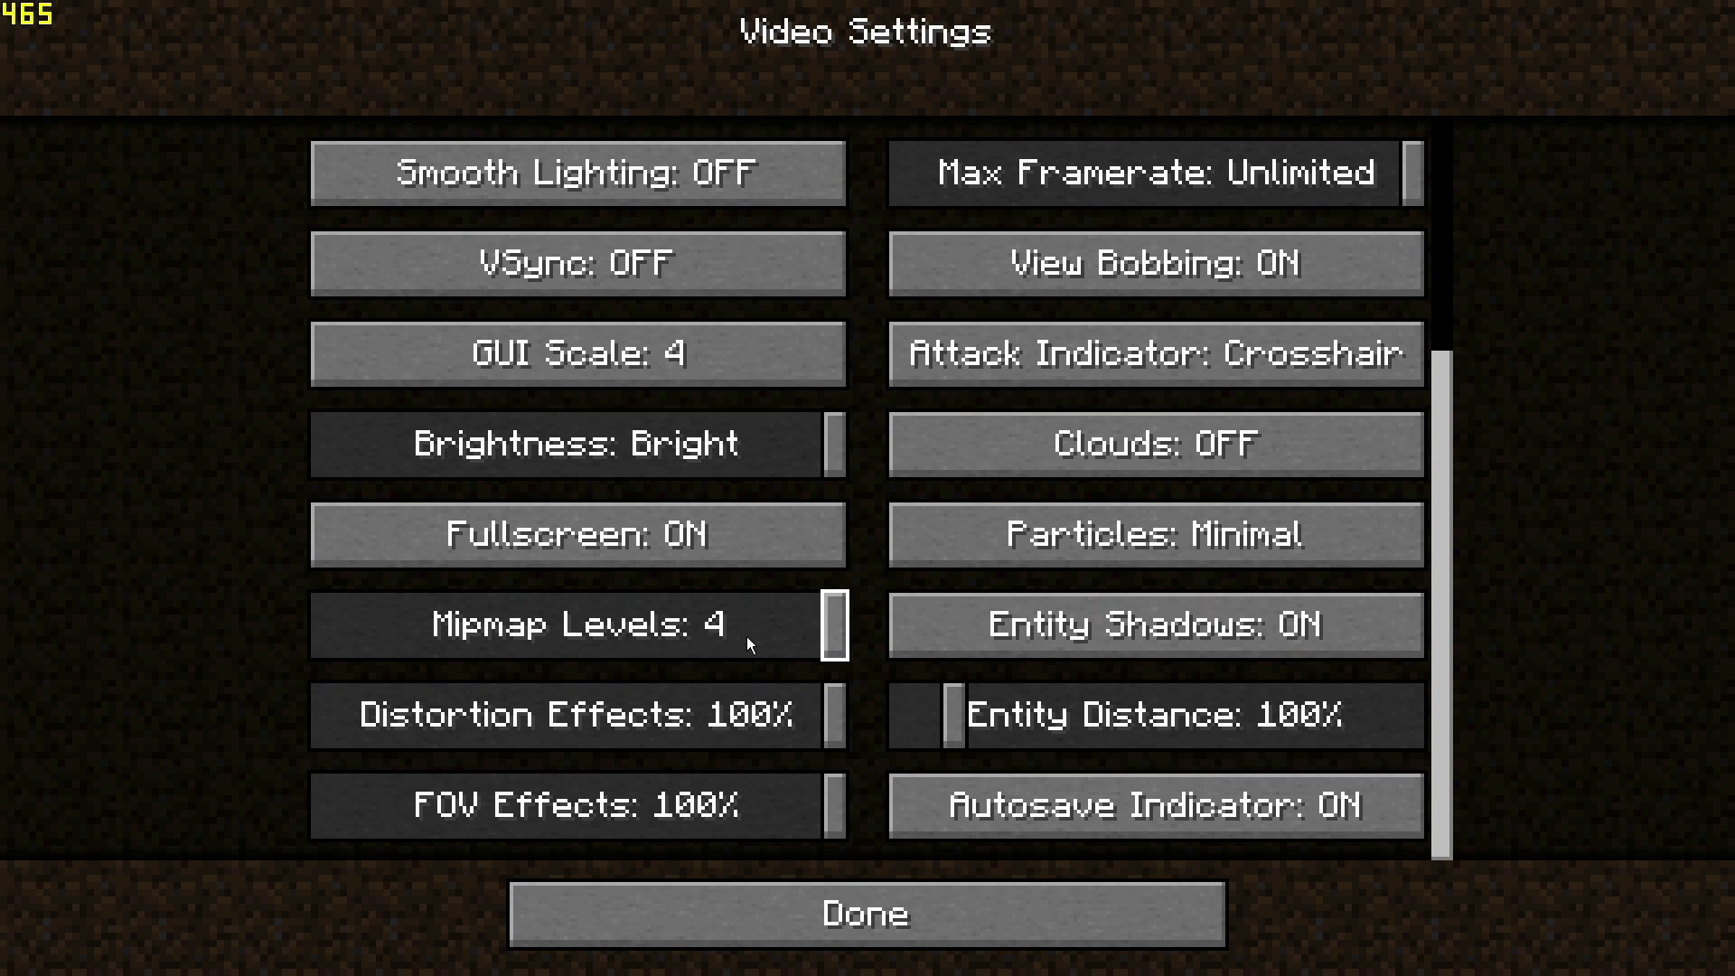
# - Lower Mipmap Levels from 4 to 1, then toggle the Entity Shadows setting
pyautogui.moveTo(837, 628); pyautogui.dragTo(384, 645)
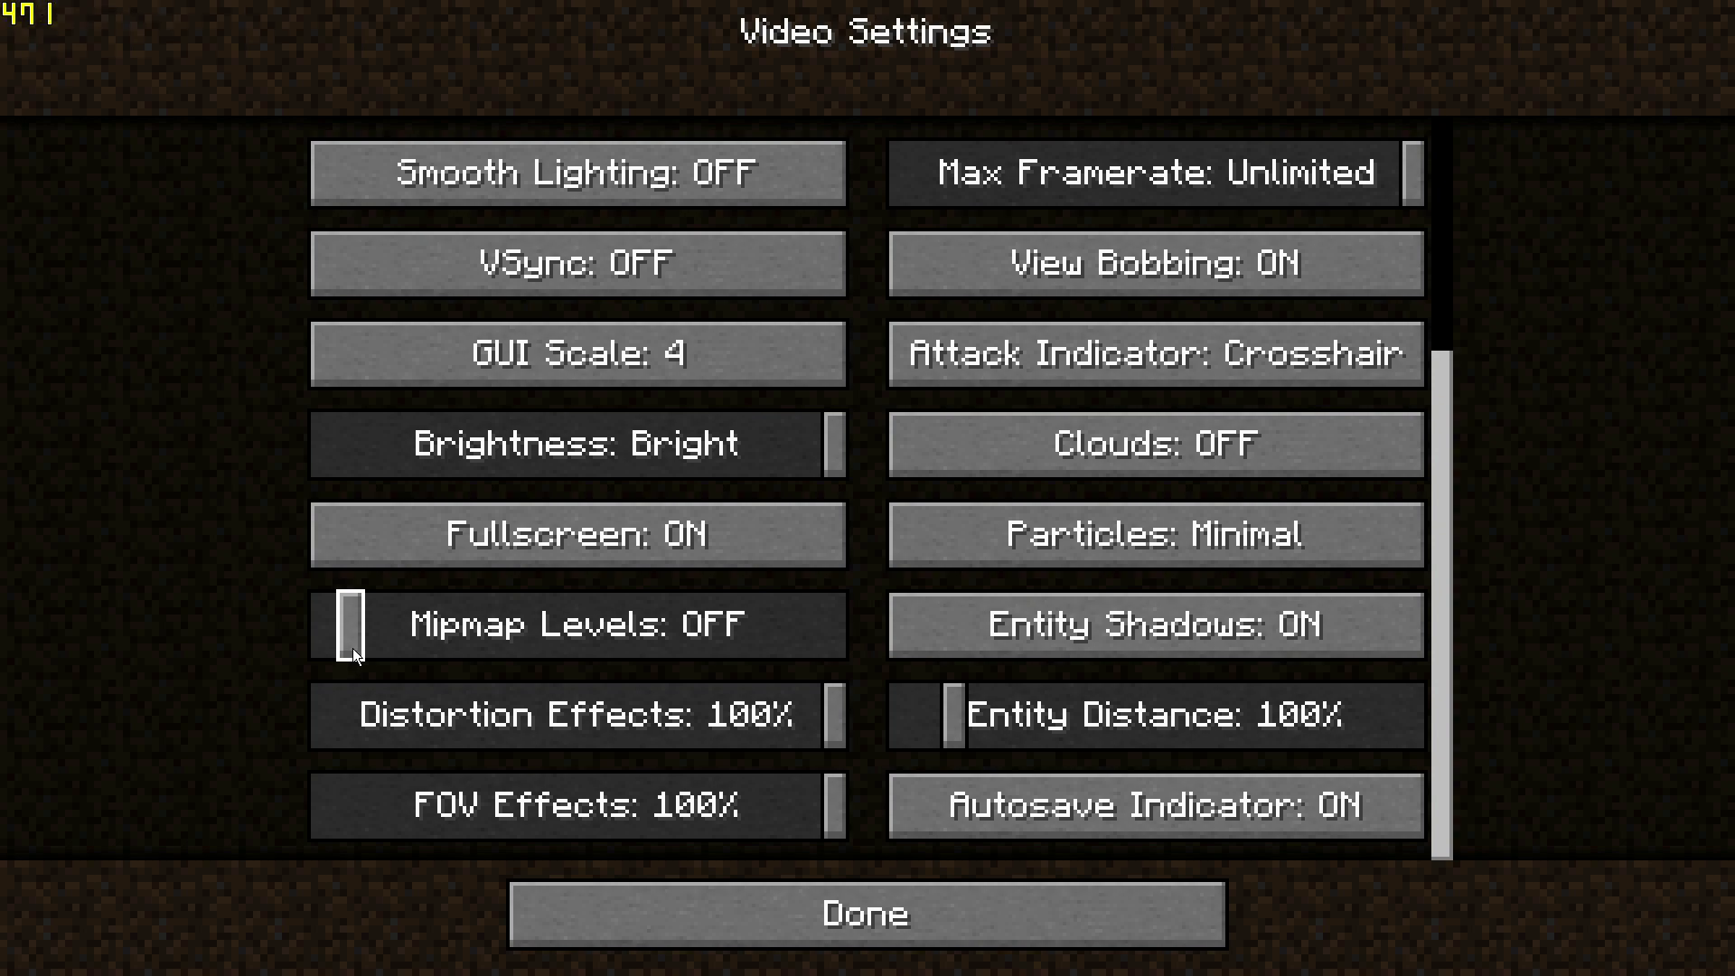
pyautogui.moveTo(360, 647); pyautogui.dragTo(454, 650)
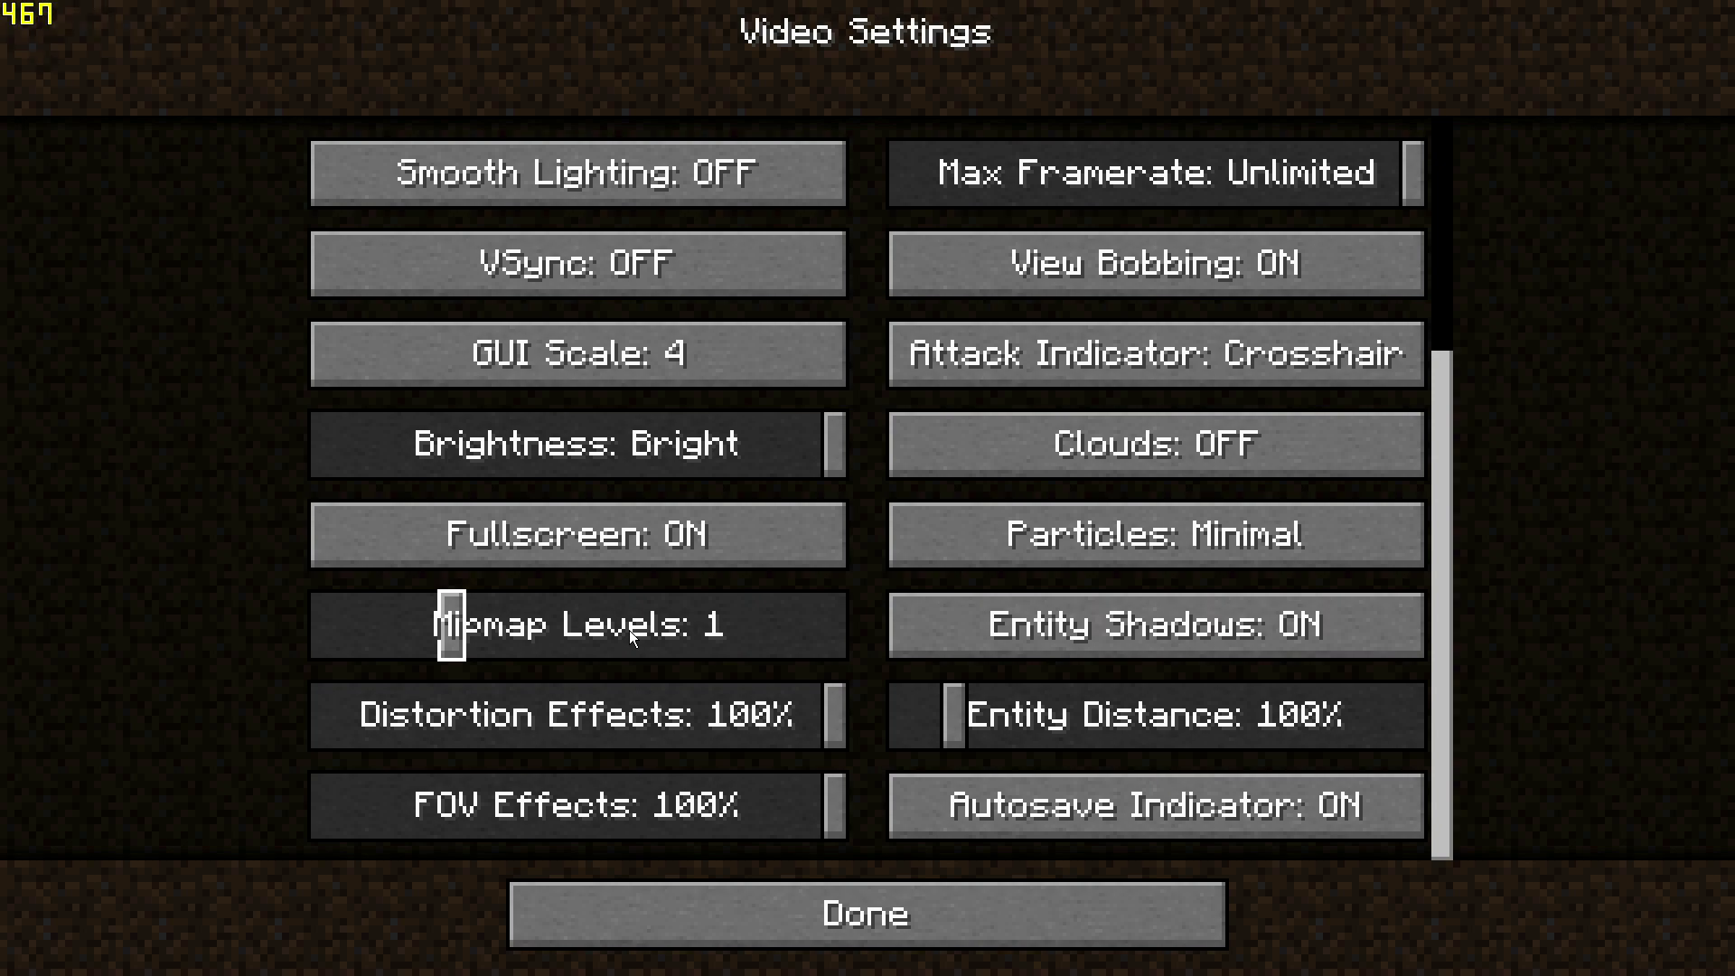
pyautogui.click(1186, 647)
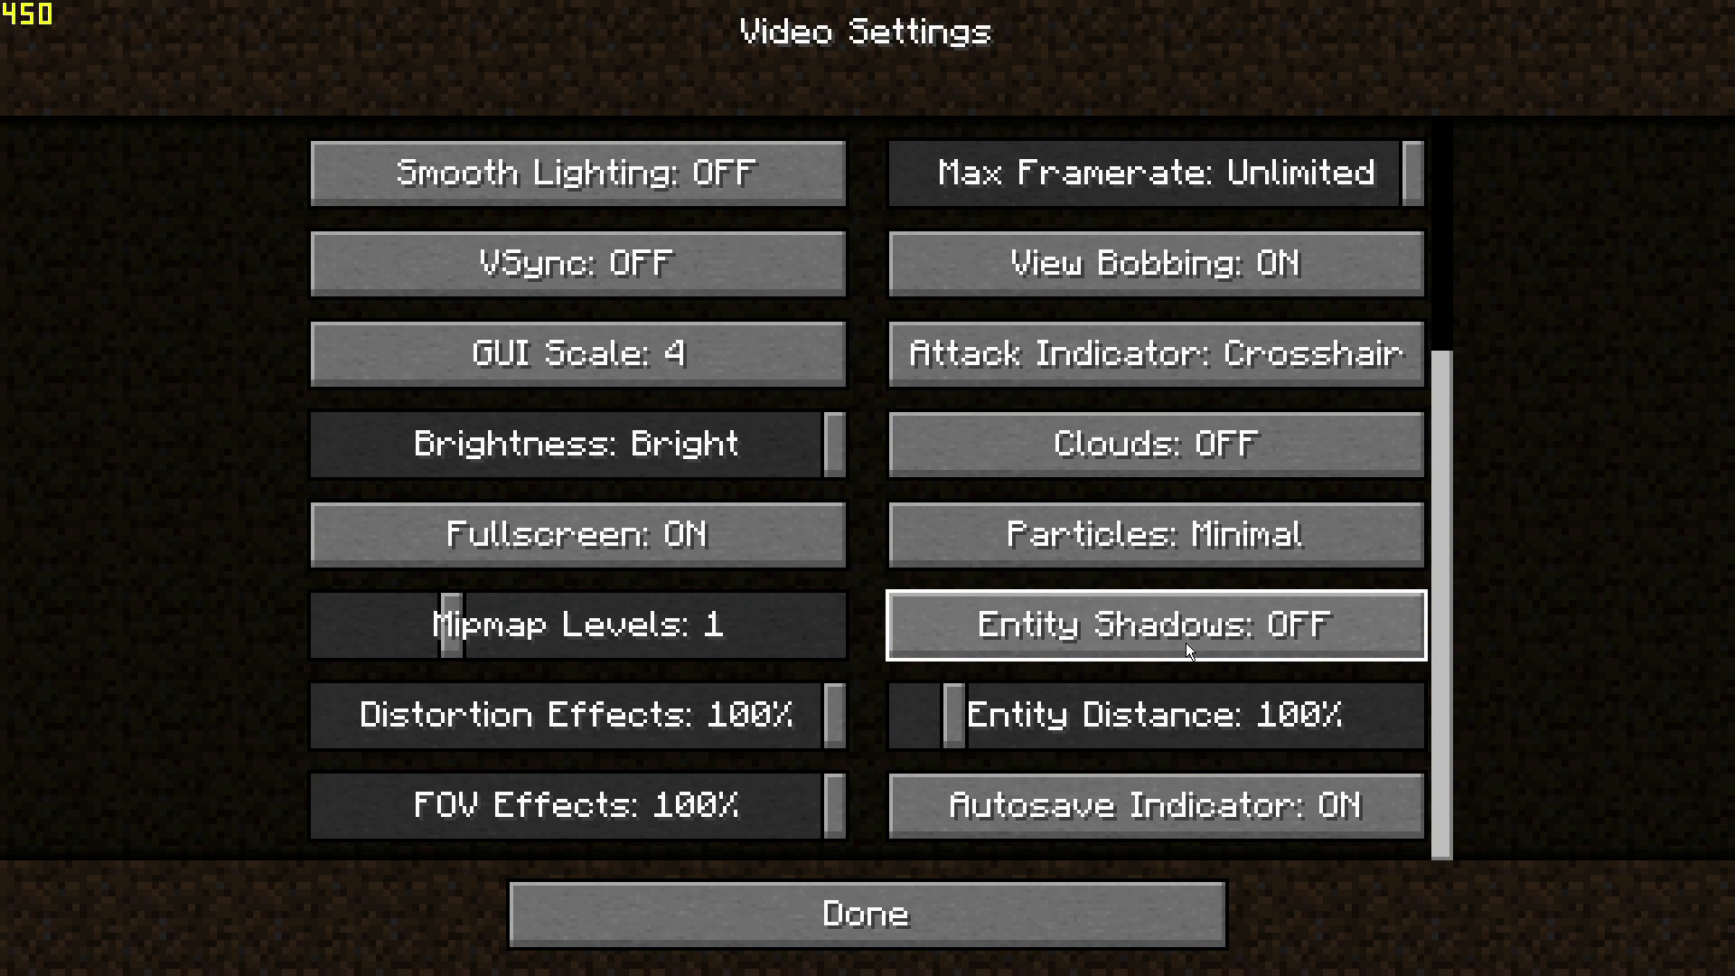